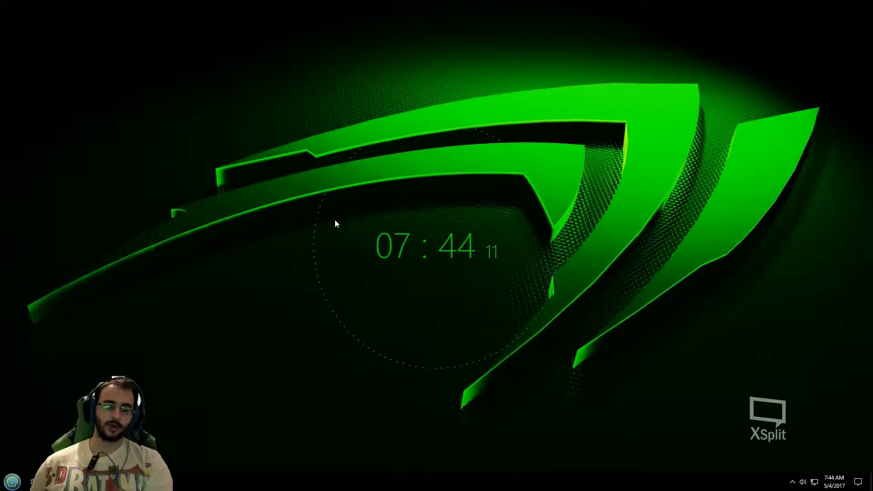
# Review the resolution list in Windows Display settings, then close the settings window.
pyautogui.rightClick(336, 220)
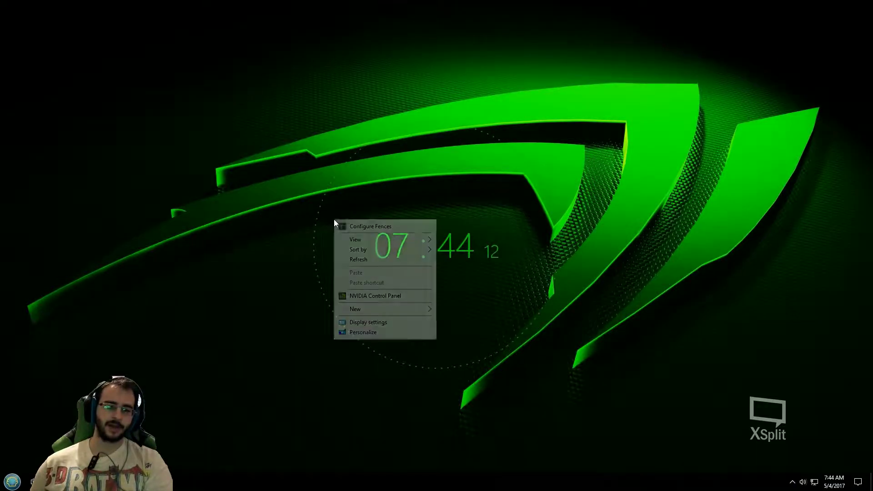
pyautogui.click(393, 324)
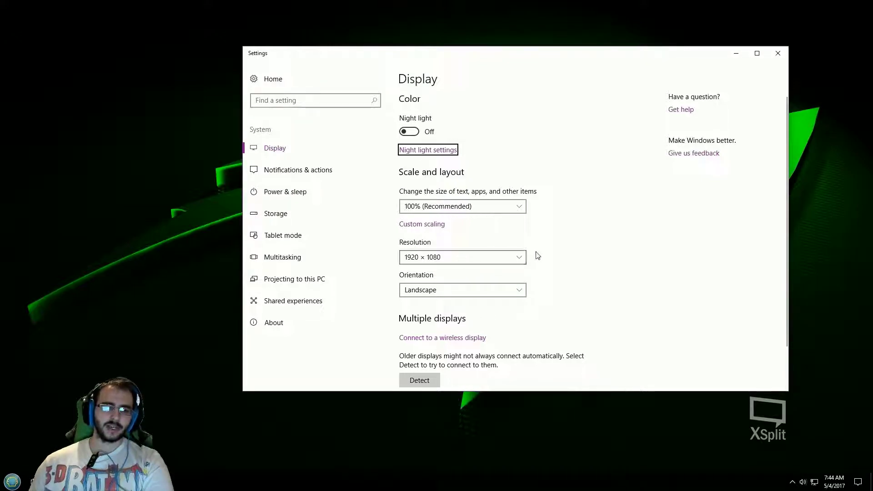
pyautogui.click(521, 257)
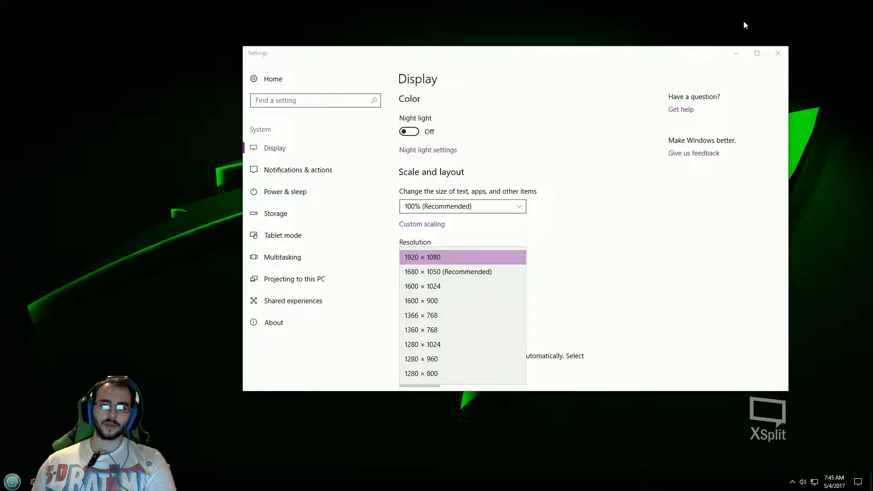
pyautogui.click(778, 53)
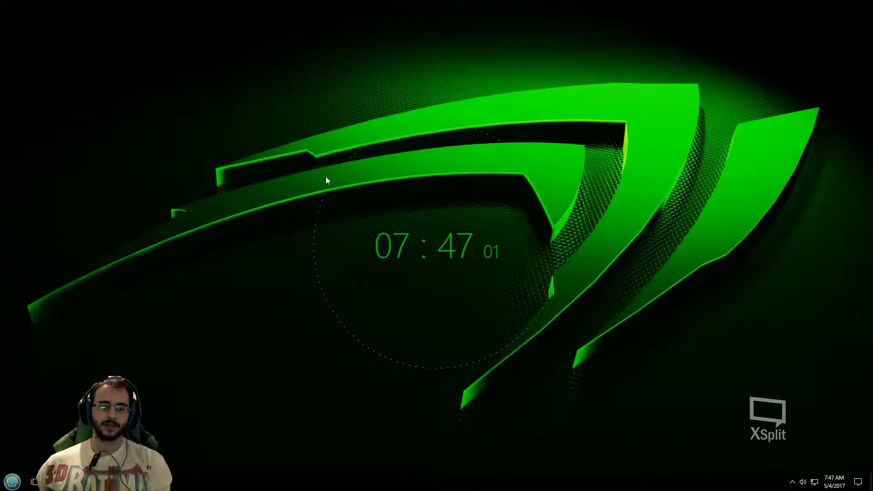
# Launch NVIDIA Control Panel from the desktop menu and reposition its window.
pyautogui.rightClick(374, 150)
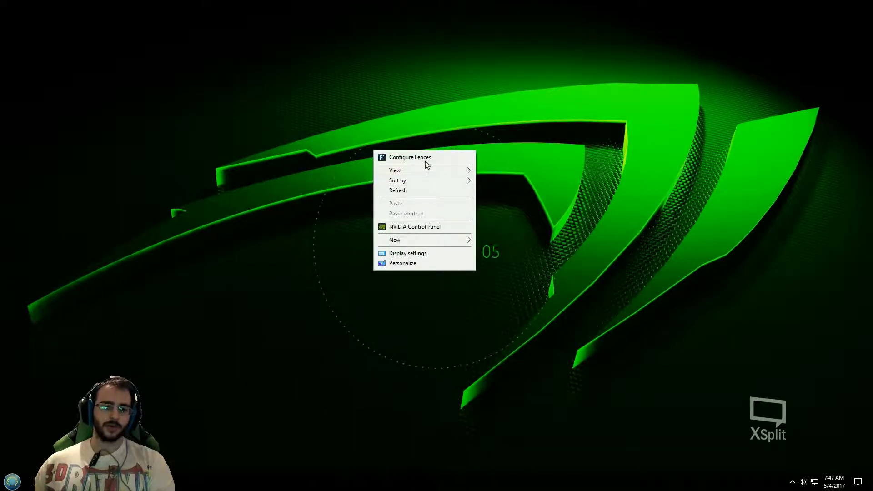
pyautogui.click(436, 231)
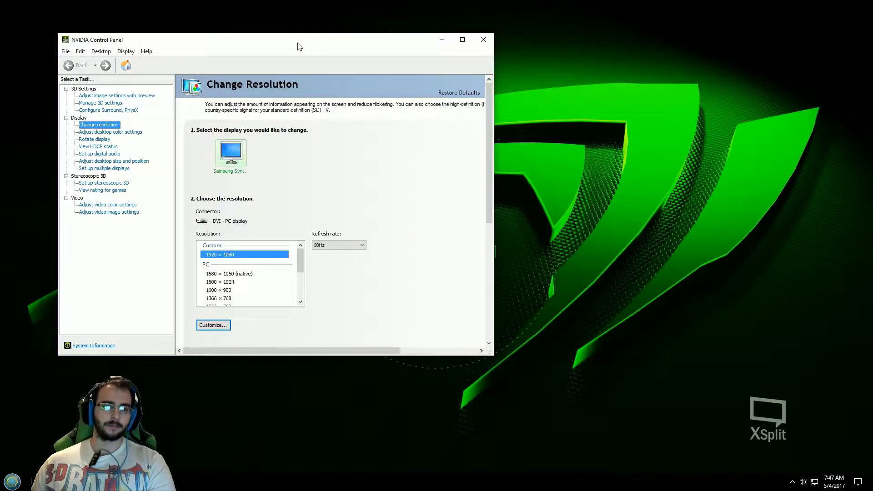
pyautogui.moveTo(298, 46); pyautogui.dragTo(504, 54)
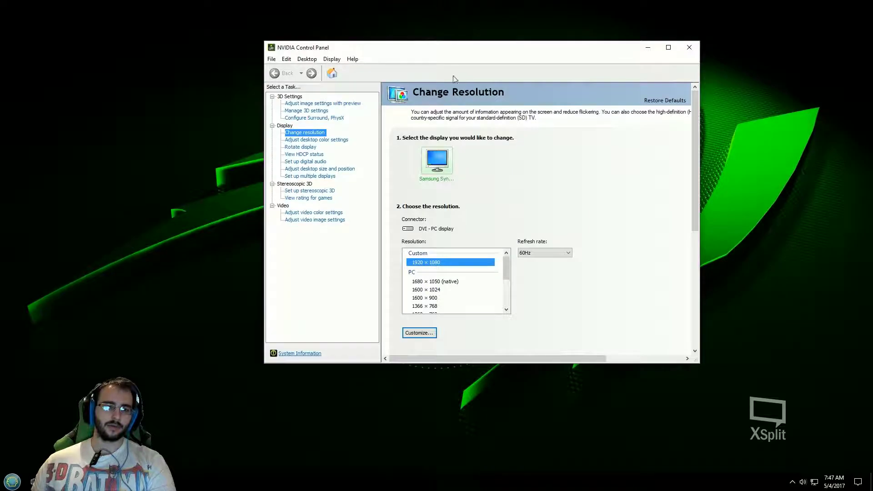
pyautogui.moveTo(497, 50); pyautogui.dragTo(465, 77)
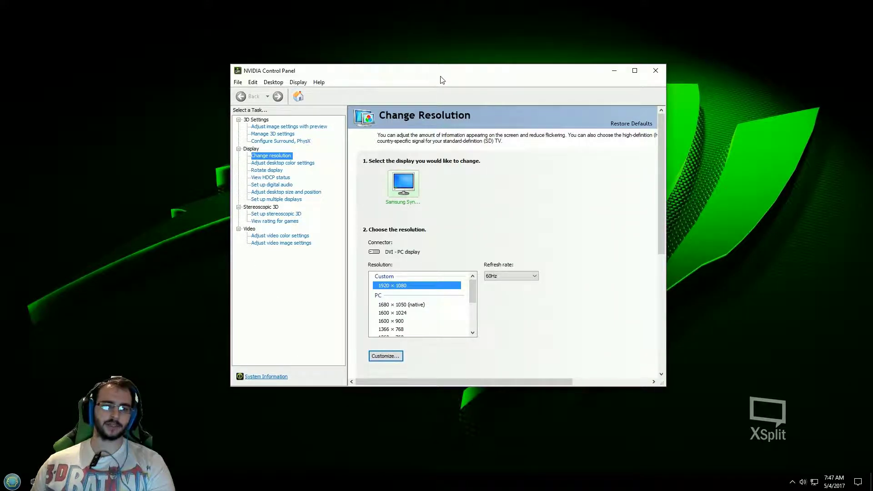
pyautogui.moveTo(442, 76); pyautogui.dragTo(461, 81)
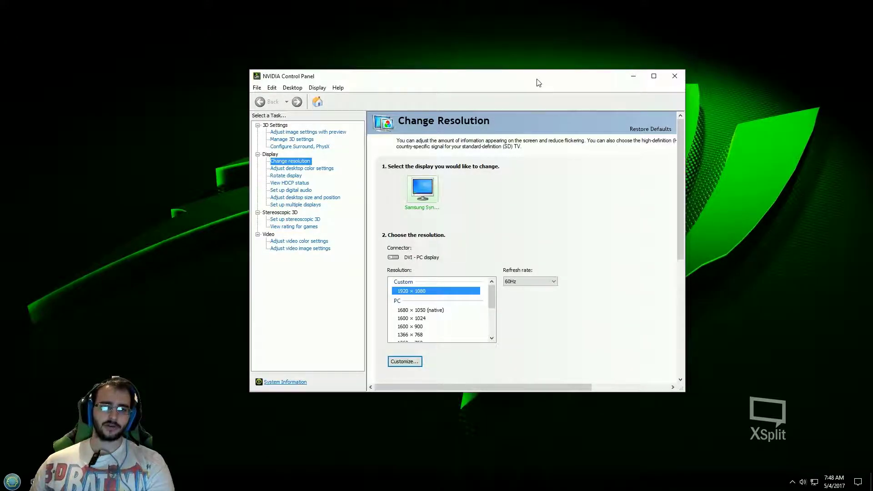
pyautogui.moveTo(539, 82); pyautogui.dragTo(466, 81)
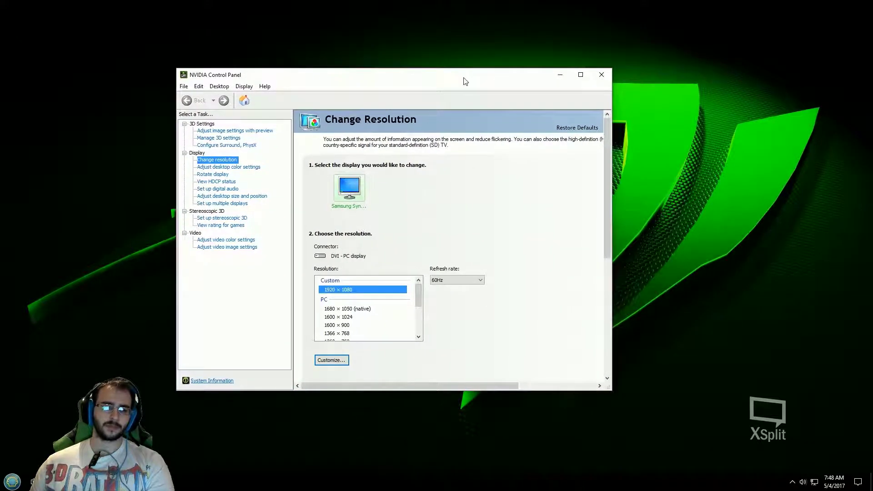
pyautogui.click(334, 364)
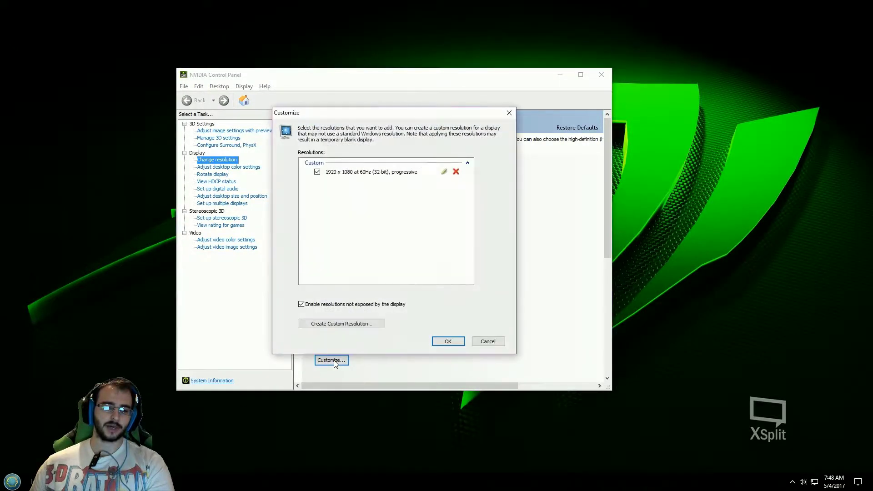
pyautogui.click(355, 325)
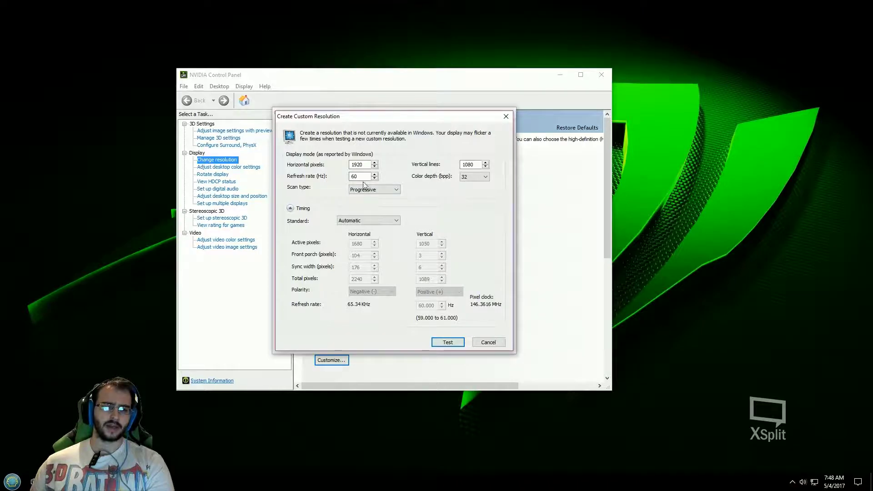
pyautogui.click(354, 176)
pyautogui.write('60')
pyautogui.press('Tab')
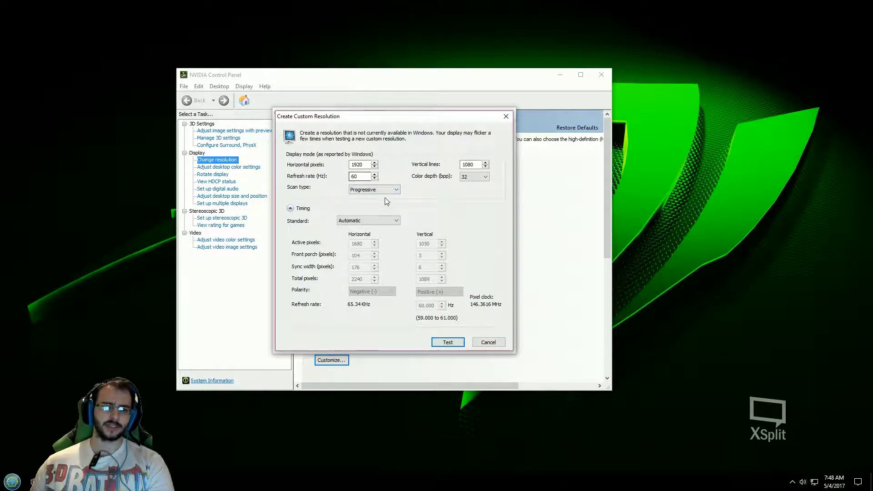
pyautogui.press('Tab')
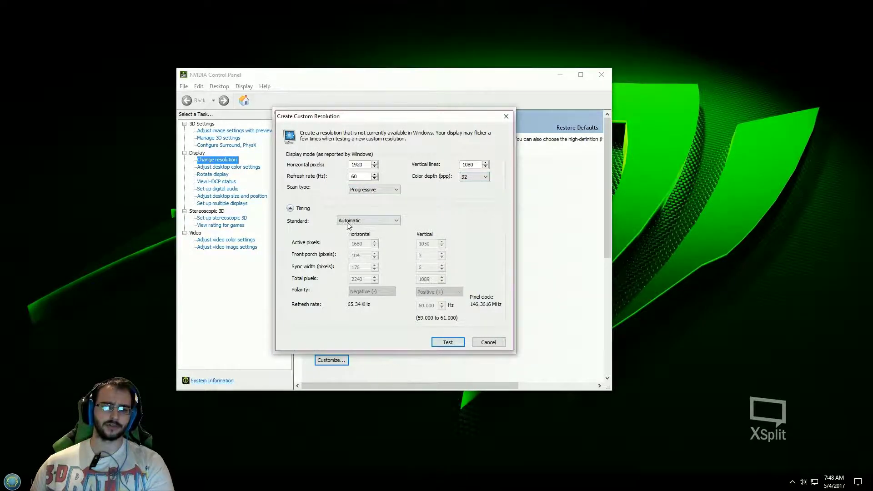
pyautogui.press('Tab')
pyautogui.press('Tab')
pyautogui.press('Tab')
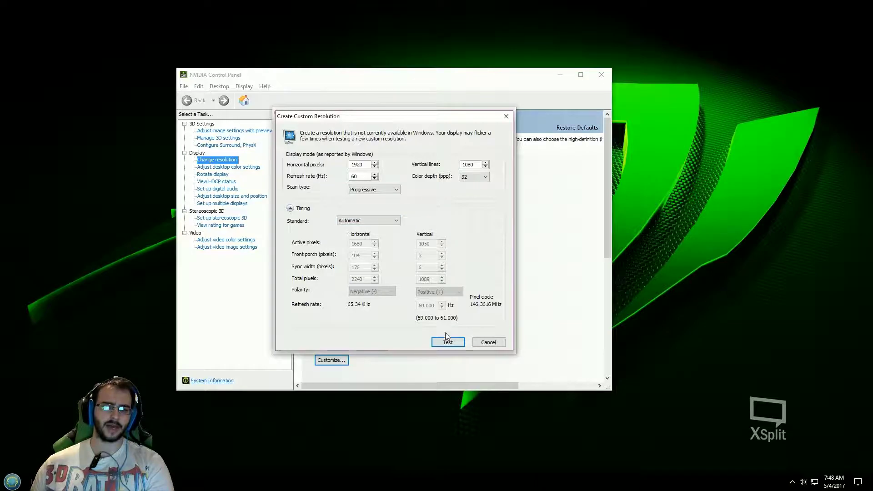
pyautogui.click(488, 342)
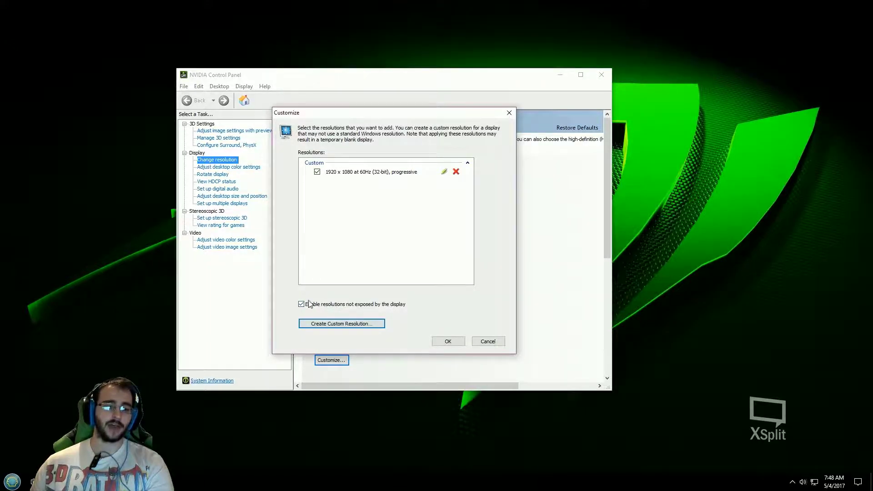
pyautogui.click(457, 344)
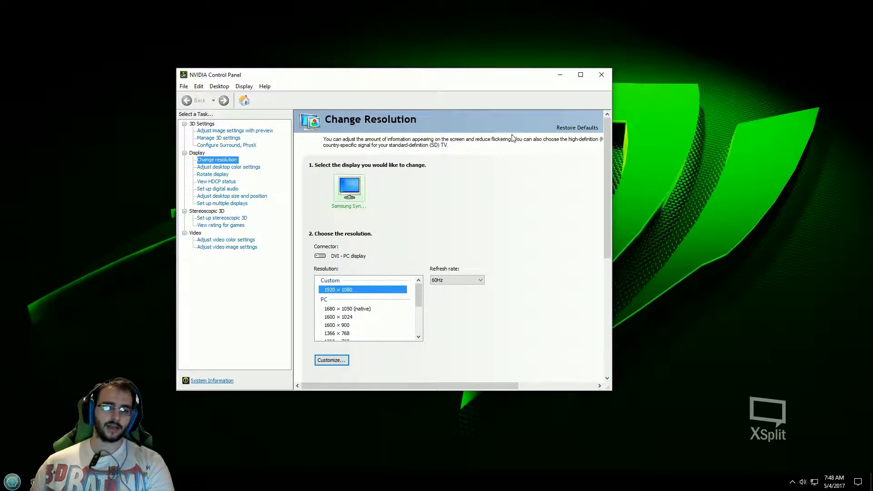
pyautogui.moveTo(520, 77); pyautogui.dragTo(375, 79)
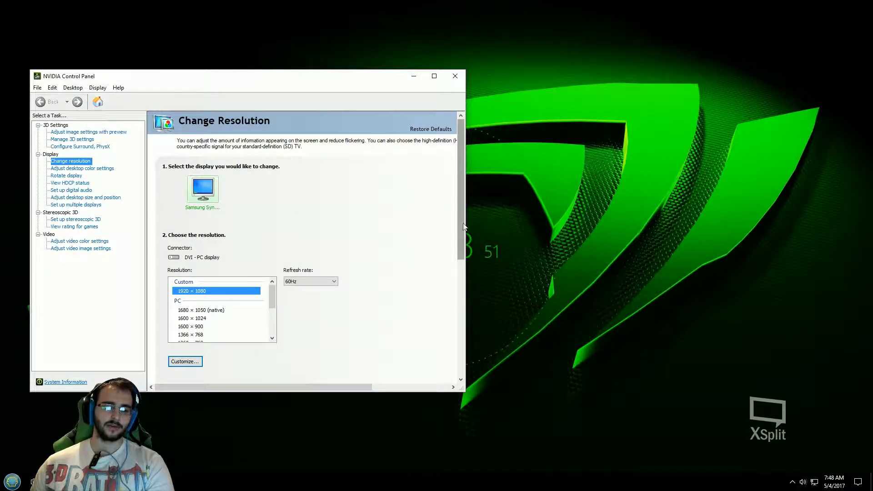
pyautogui.moveTo(371, 80); pyautogui.dragTo(317, 57)
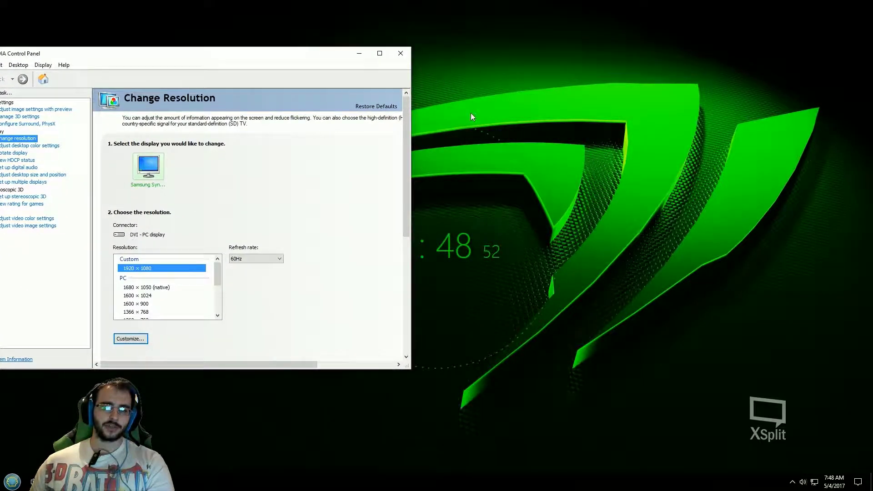
# Open Display settings, confirm the Resolution list shows 1920 × 1080, and reposition the window.
pyautogui.rightClick(497, 143)
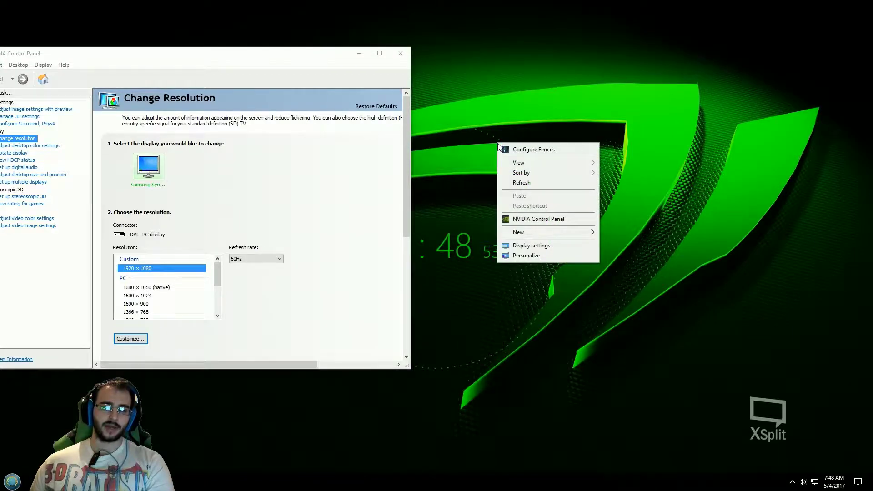
pyautogui.click(571, 246)
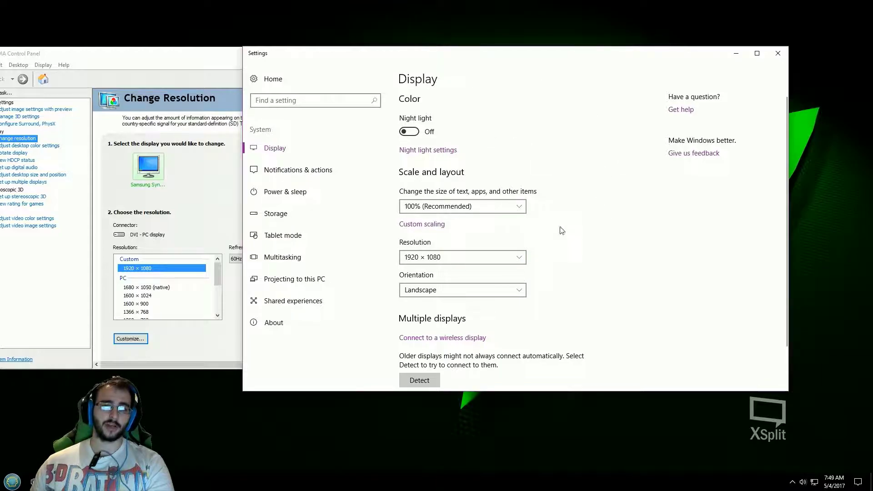
pyautogui.click(520, 259)
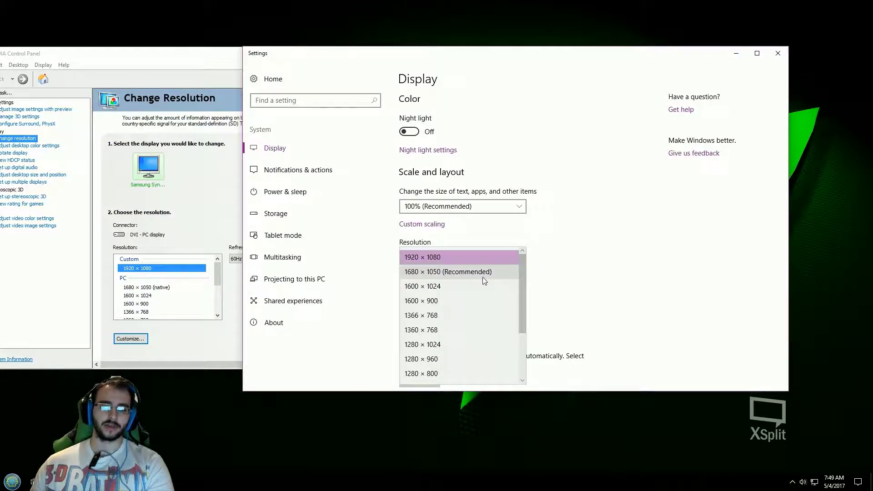
pyautogui.click(600, 240)
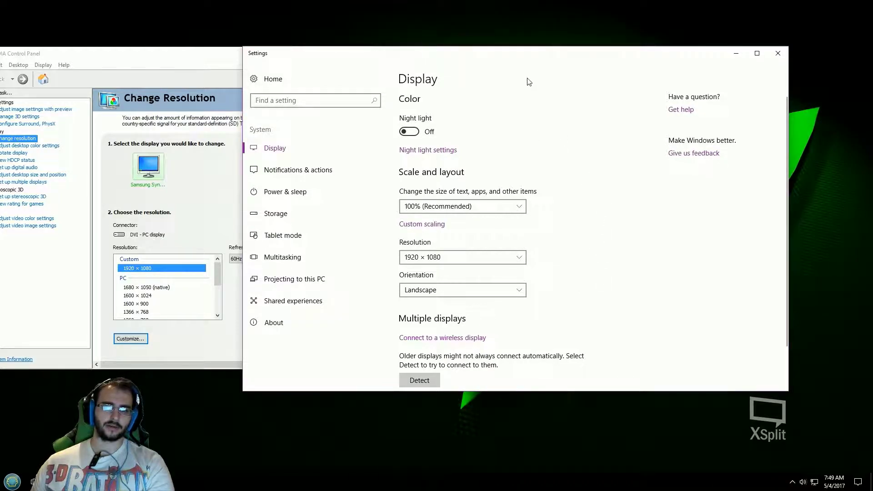
pyautogui.moveTo(556, 57); pyautogui.dragTo(598, 34)
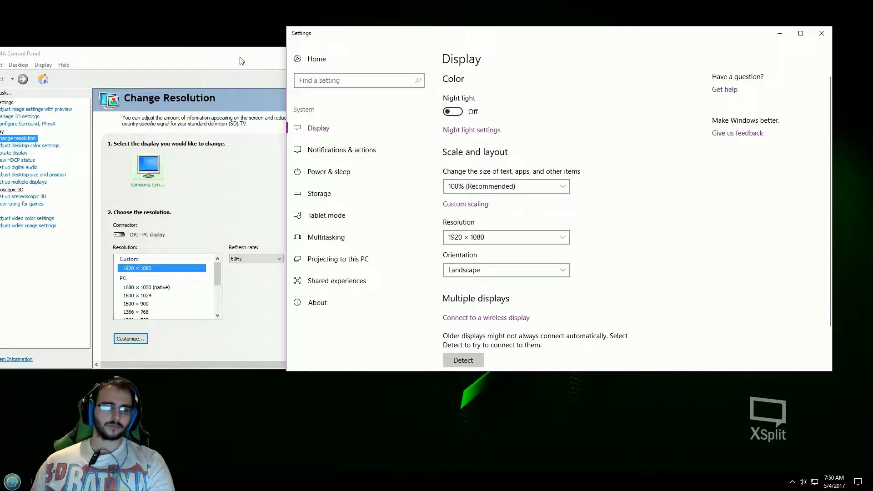
# Close Settings and NVIDIA Control Panel, then dismiss the desktop menu without choosing anything.
pyautogui.click(822, 38)
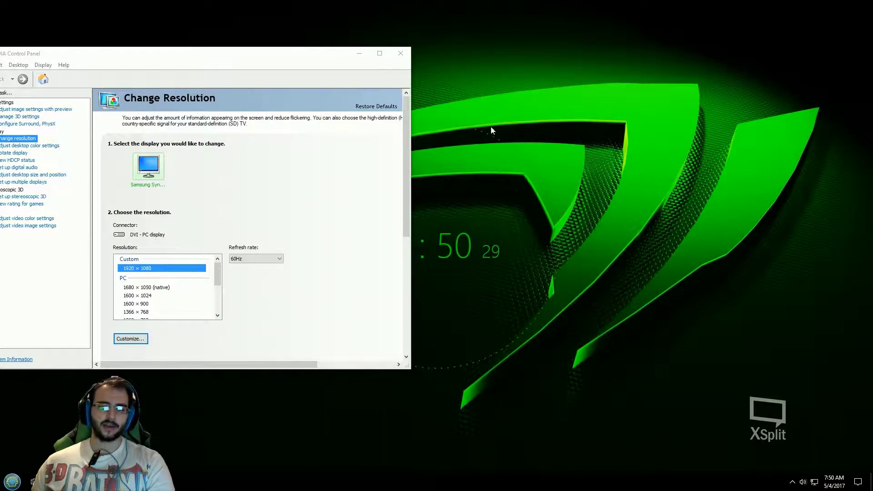
pyautogui.click(400, 54)
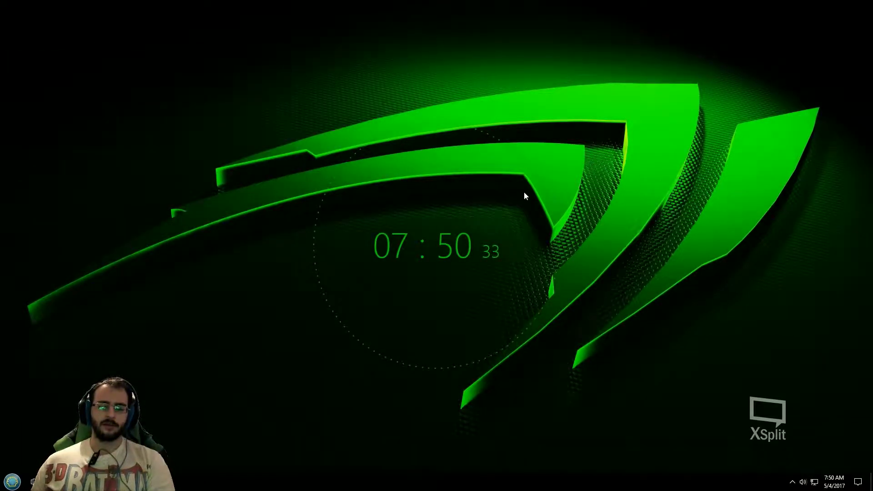
pyautogui.rightClick(260, 306)
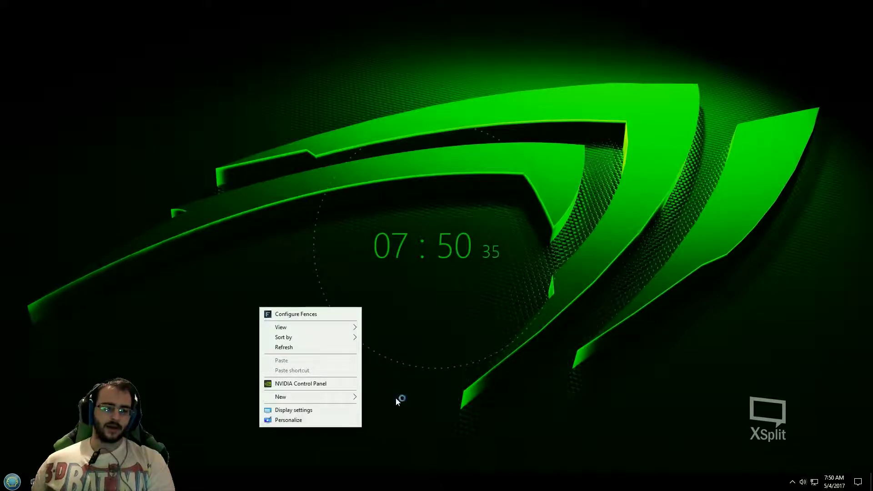
pyautogui.click(498, 351)
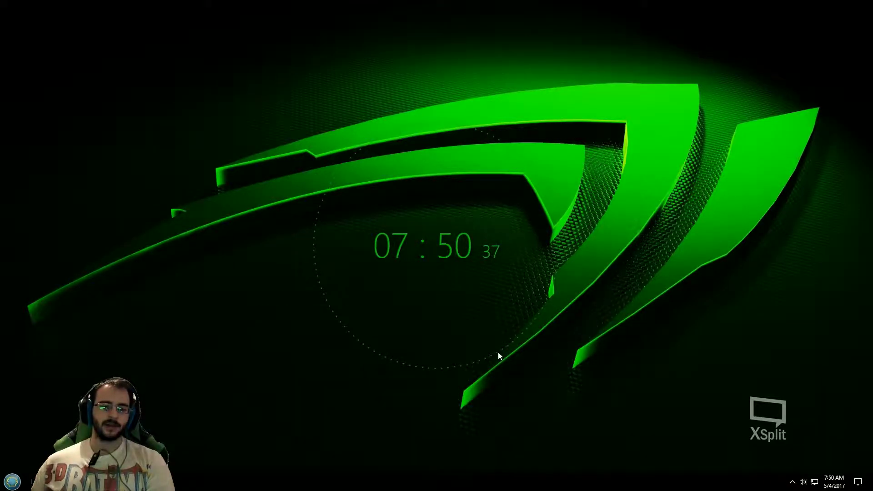
# Launch Little Nightmares from the recent games list of the Steam tray icon.
pyautogui.click(792, 481)
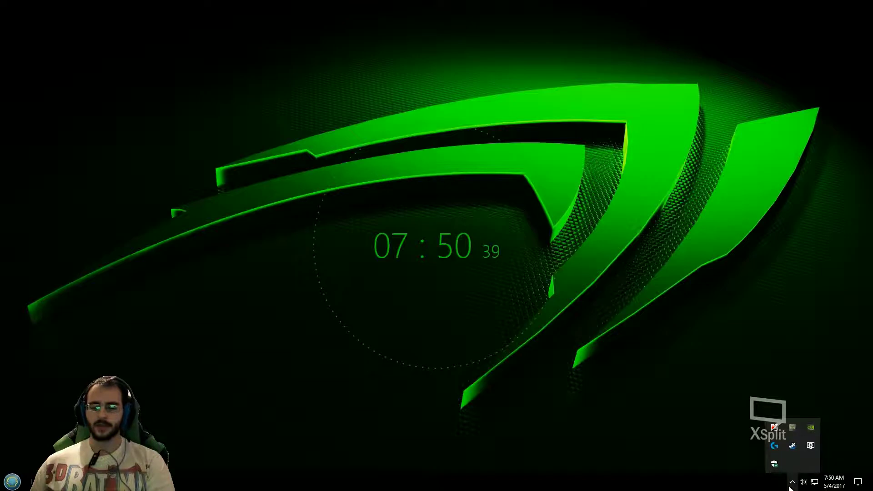
pyautogui.rightClick(792, 446)
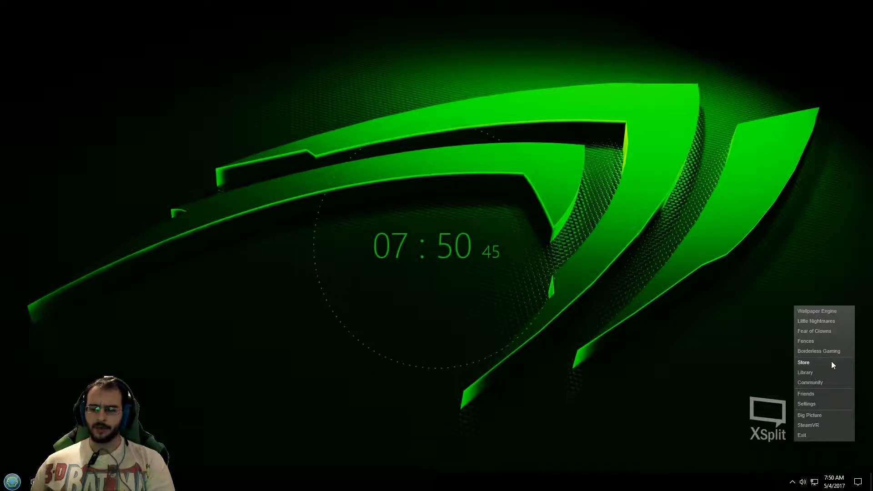
pyautogui.click(828, 321)
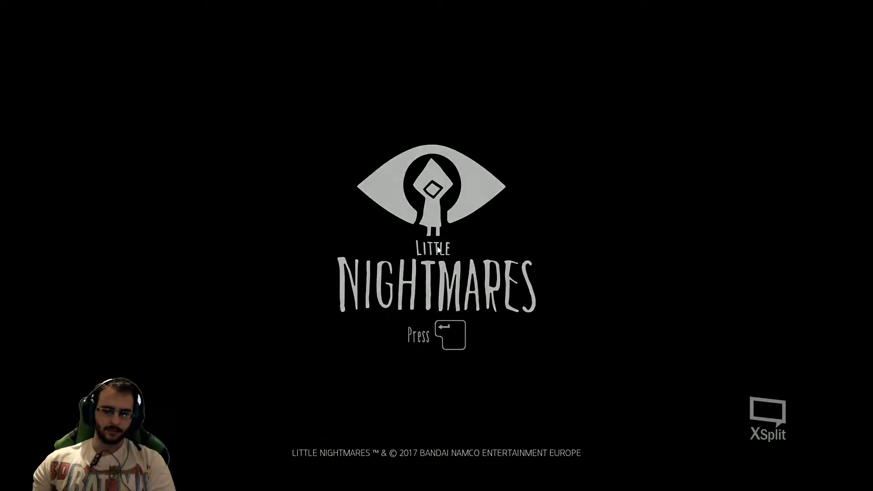
# Get past the Little Nightmares title screen and open the game's Settings menu.
pyautogui.press('Return')
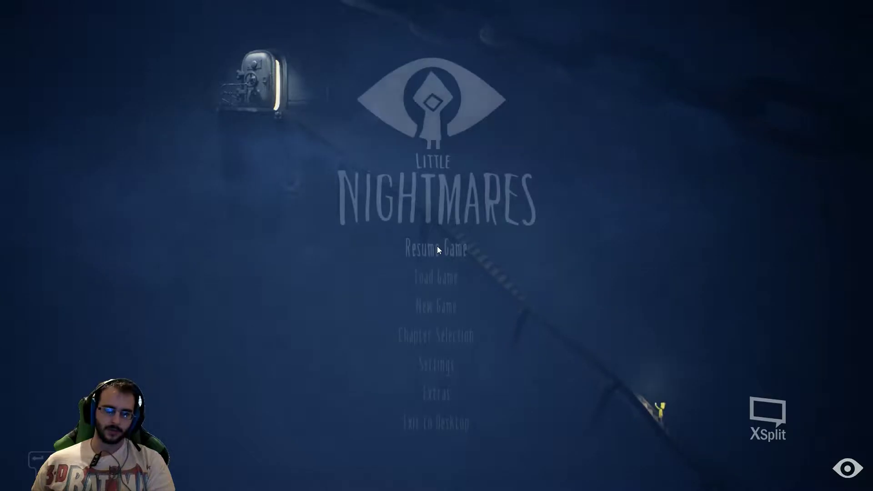
pyautogui.click(436, 364)
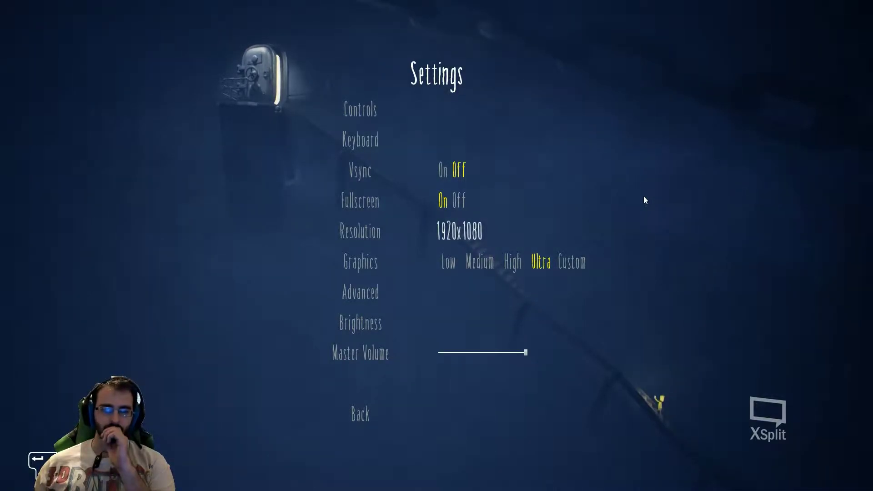
# Go back from Settings to the main menu and choose Resume Game.
pyautogui.click(363, 420)
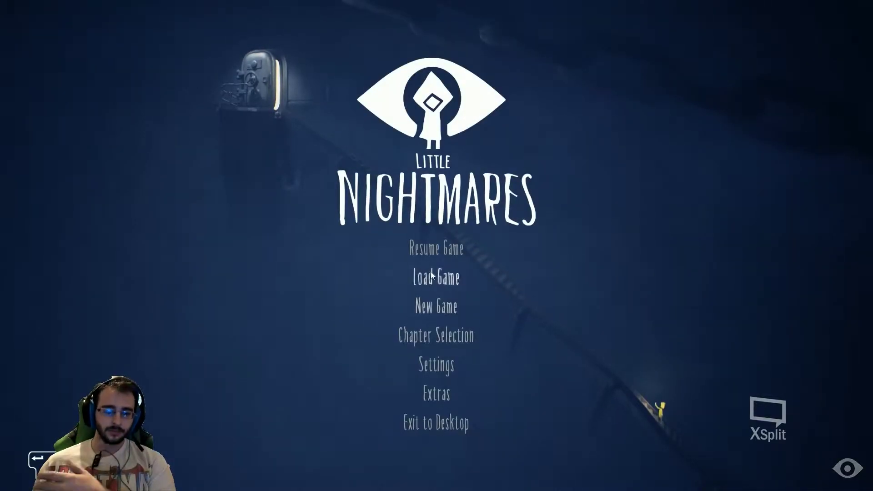
pyautogui.click(449, 251)
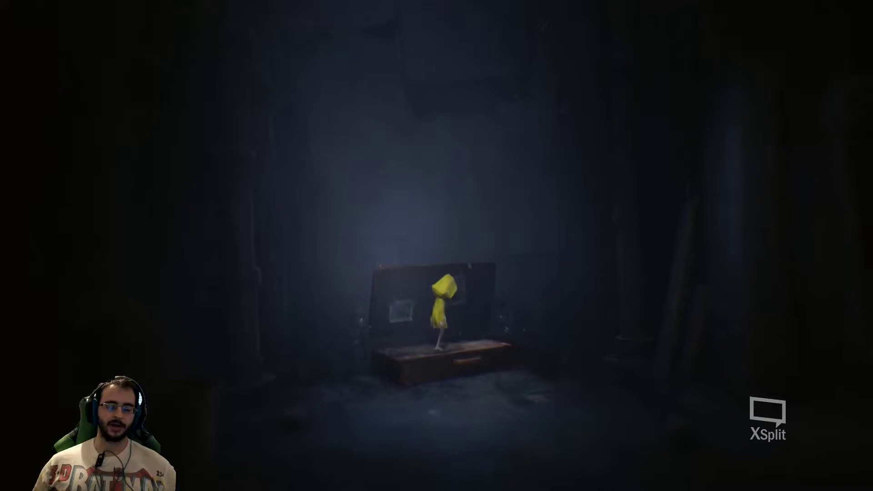
# Walk the character left, right, forward and back around the suitcase.
pyautogui.press('d')
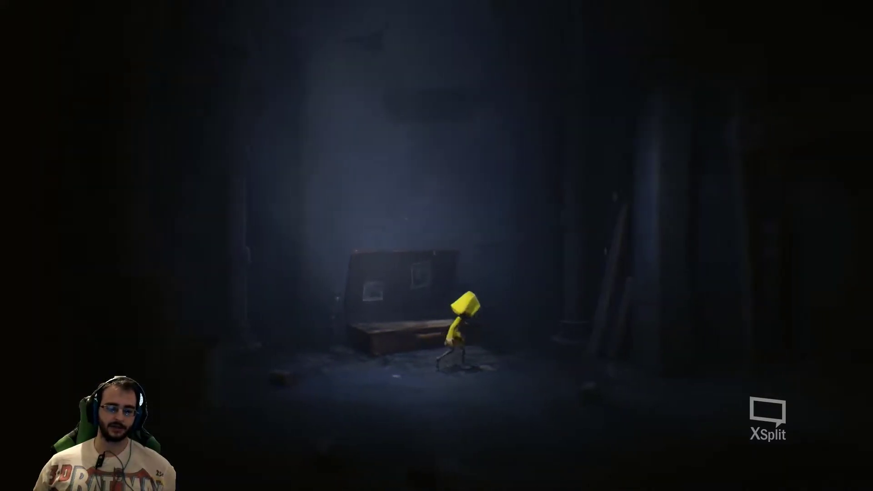
pyautogui.press('a')
pyautogui.press('d')
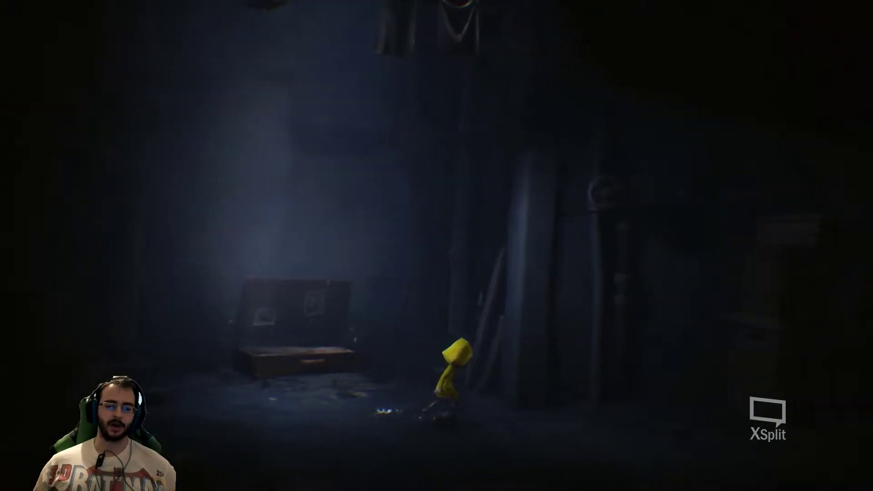
pyautogui.press('a')
pyautogui.press('d')
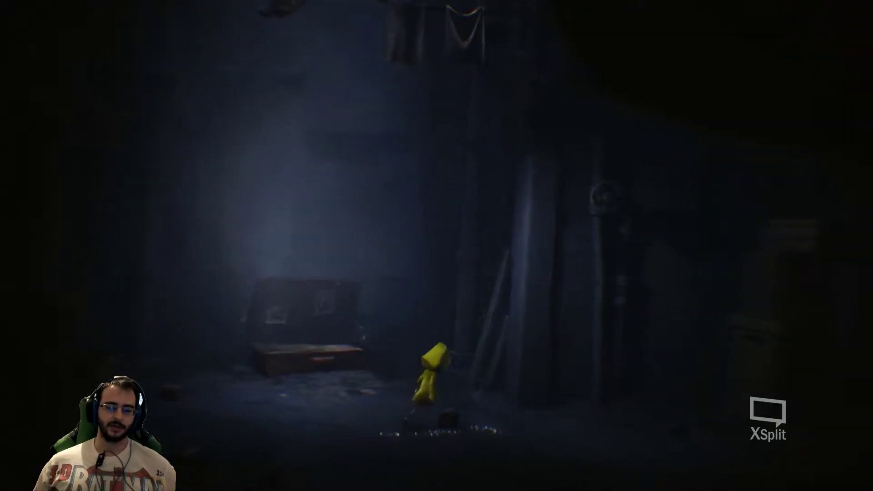
pyautogui.press('a')
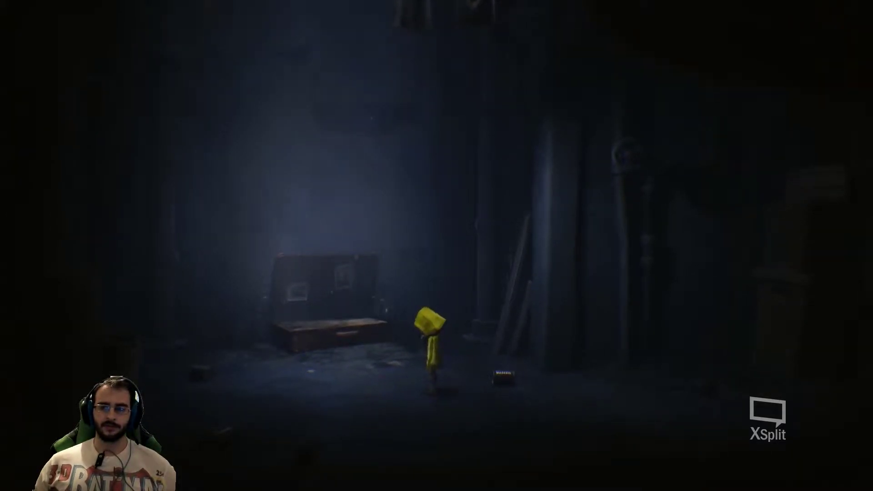
pyautogui.press('s')
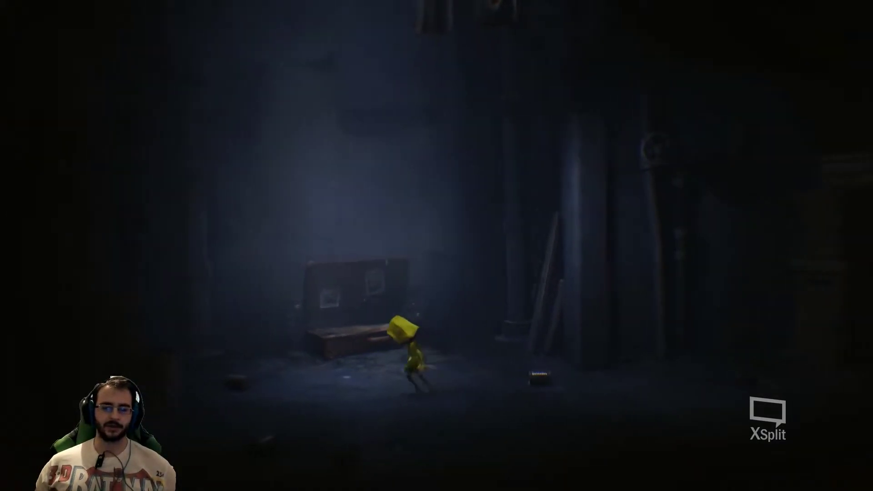
pyautogui.press('w')
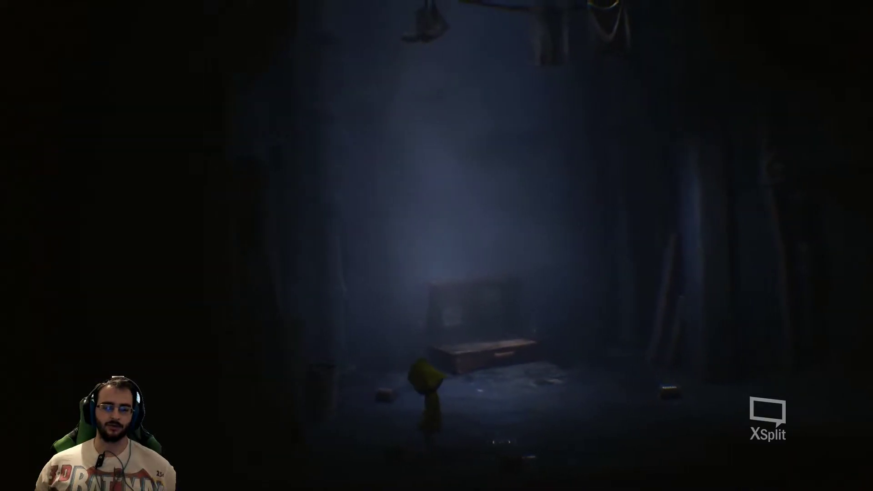
pyautogui.press('d')
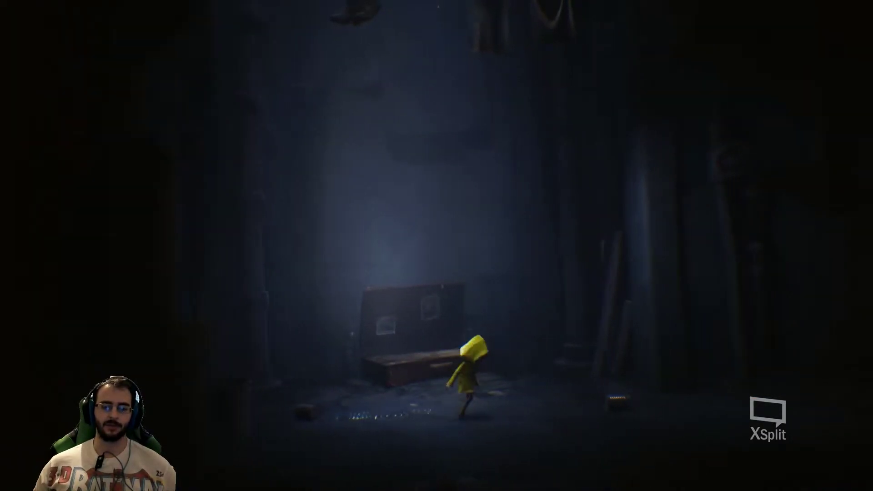
pyautogui.press('a')
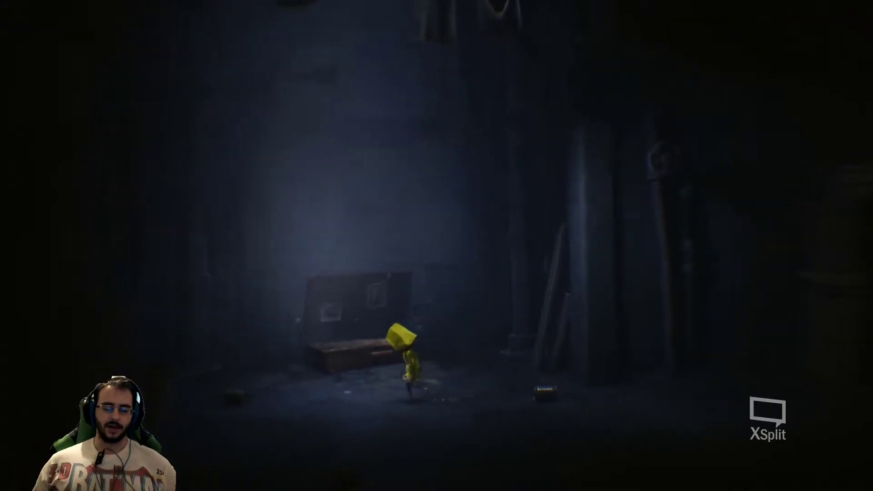
pyautogui.press('a')
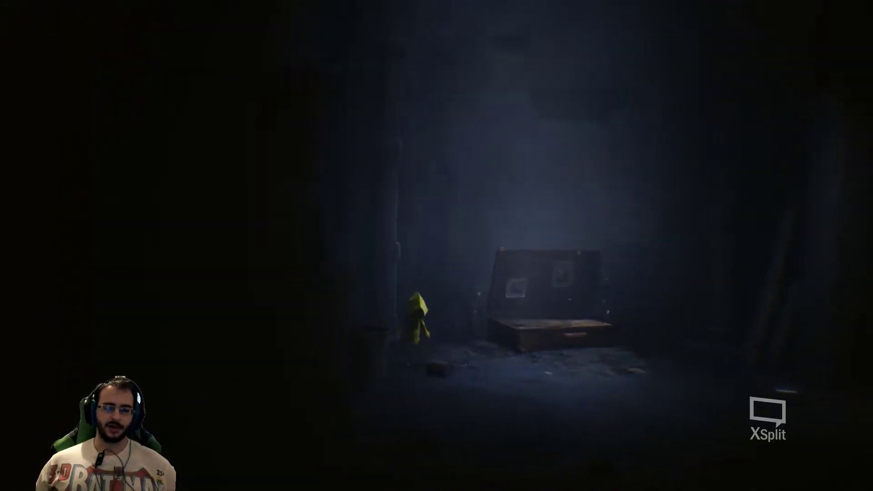
pyautogui.press('d')
pyautogui.press('a')
pyautogui.press('d')
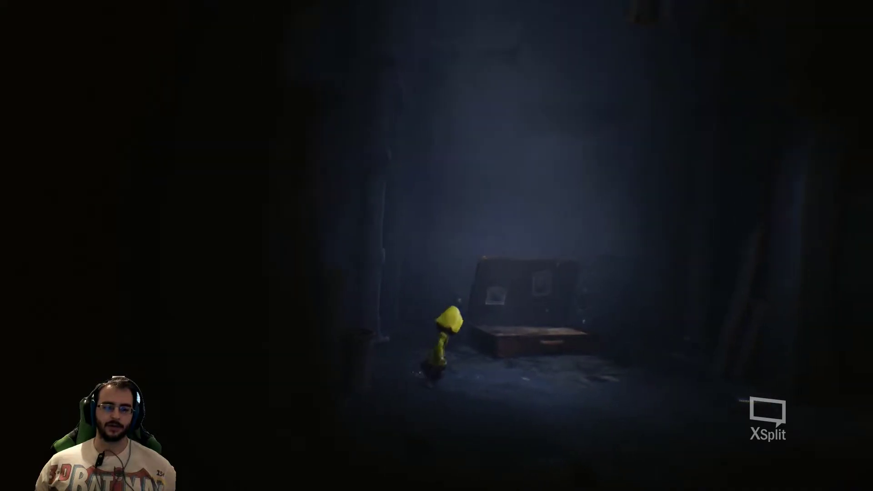
pyautogui.press('a')
pyautogui.press('a')
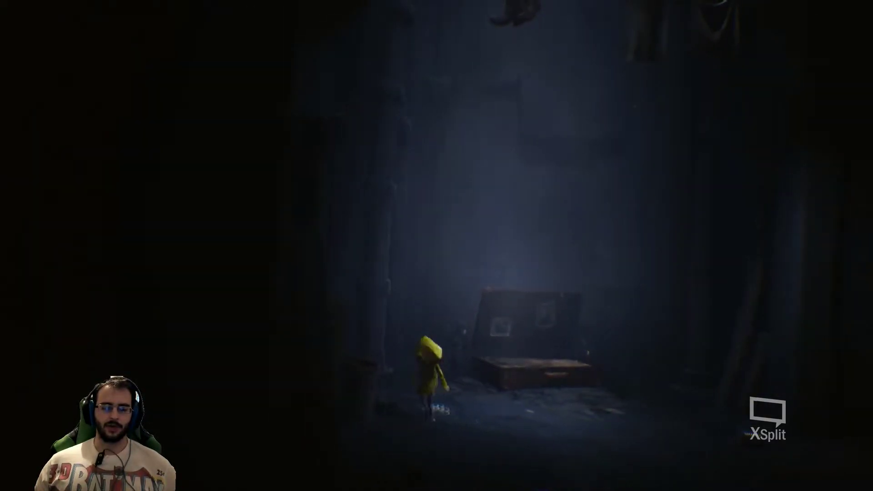
pyautogui.press('s')
pyautogui.press('d')
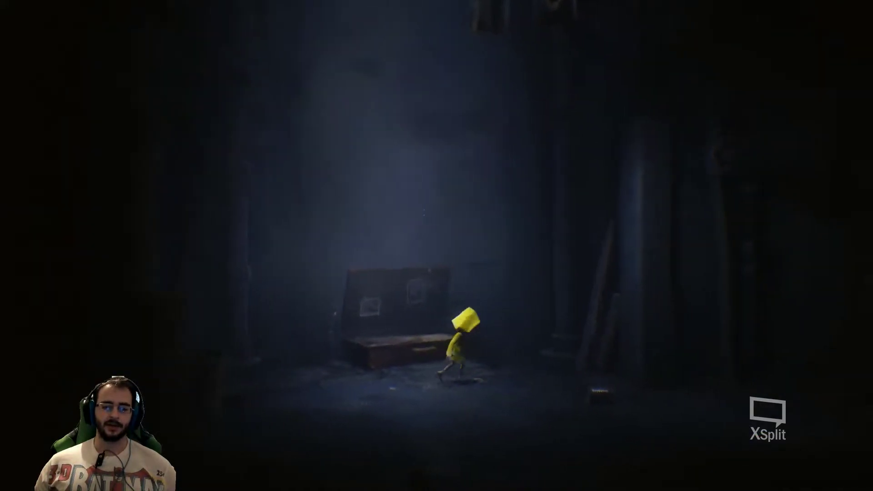
pyautogui.press('a')
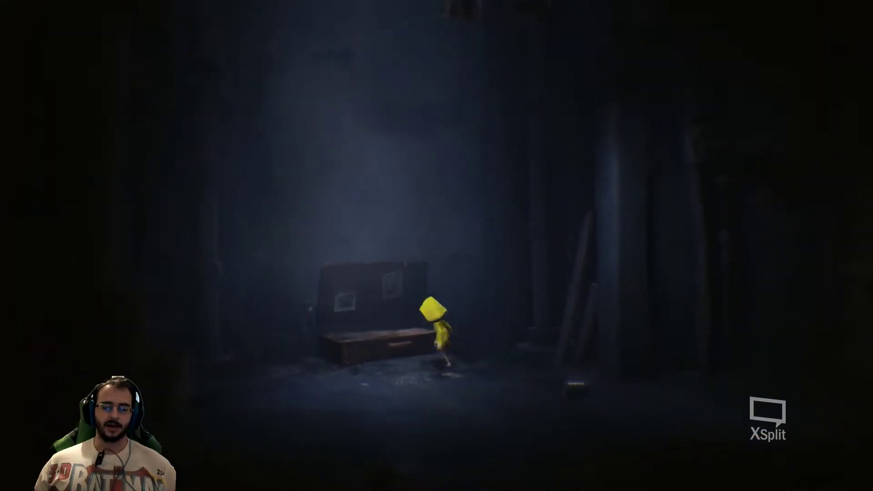
pyautogui.press('d')
pyautogui.press('a')
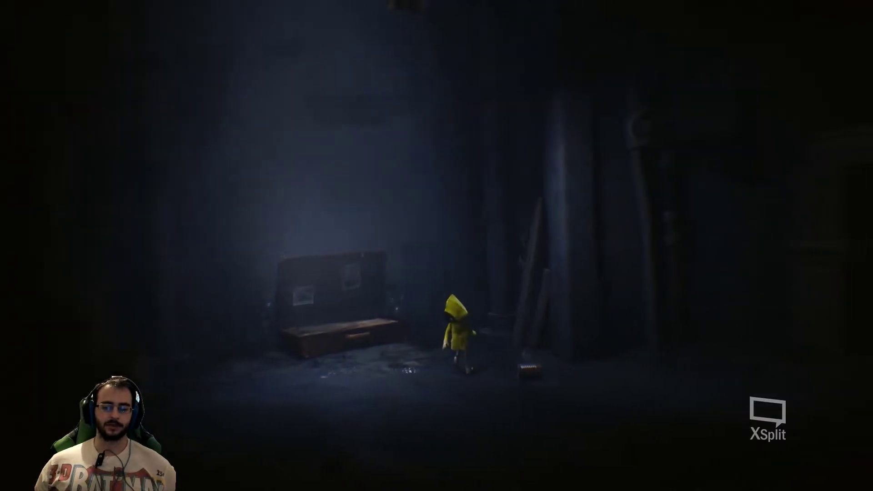
pyautogui.press('w')
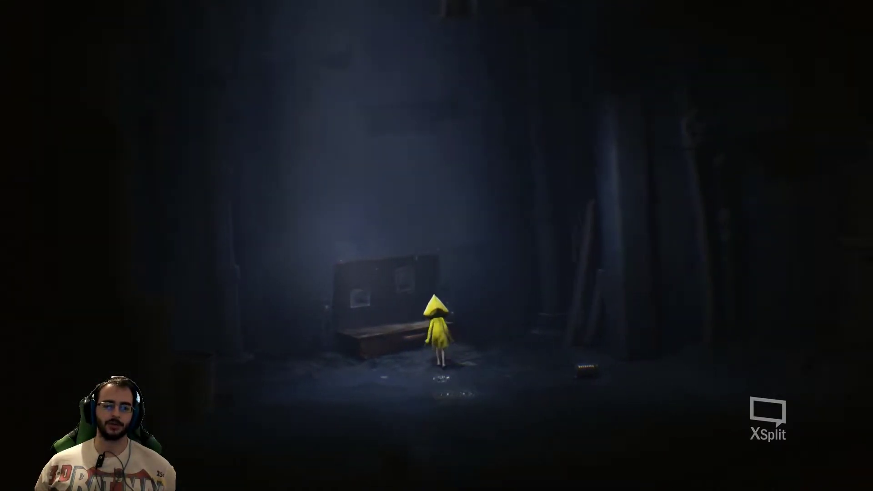
# Jump the character onto the suitcase, walk around the room, then pause with Esc.
pyautogui.press('space')
pyautogui.press('d')
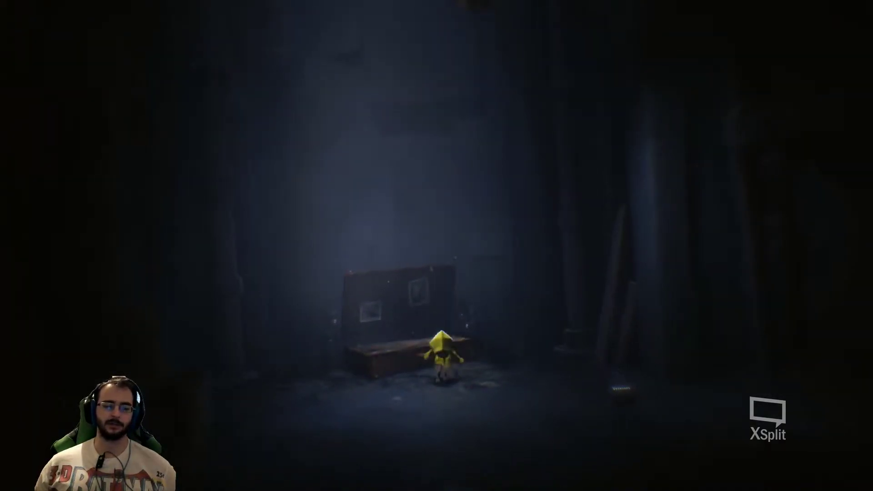
pyautogui.press('a')
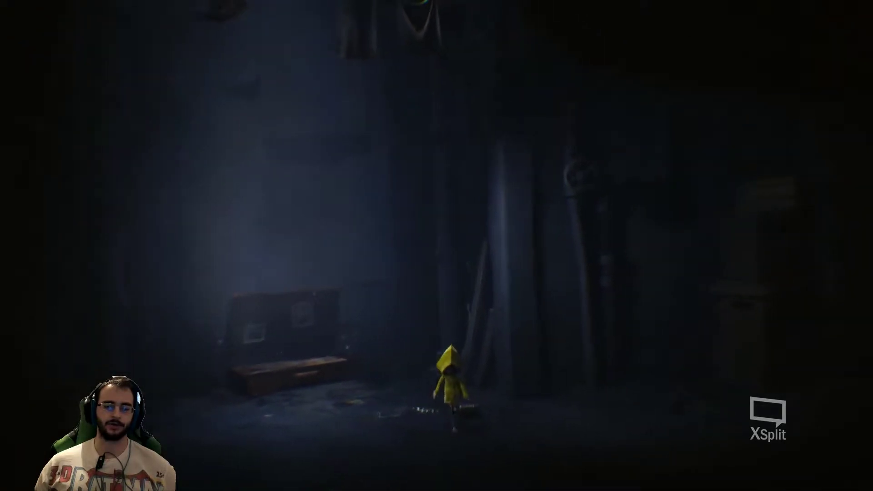
pyautogui.press('w')
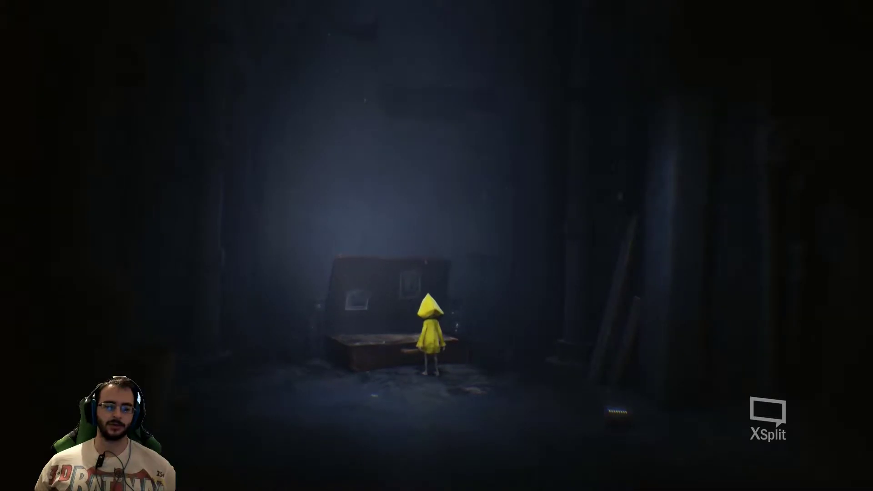
pyautogui.press('space')
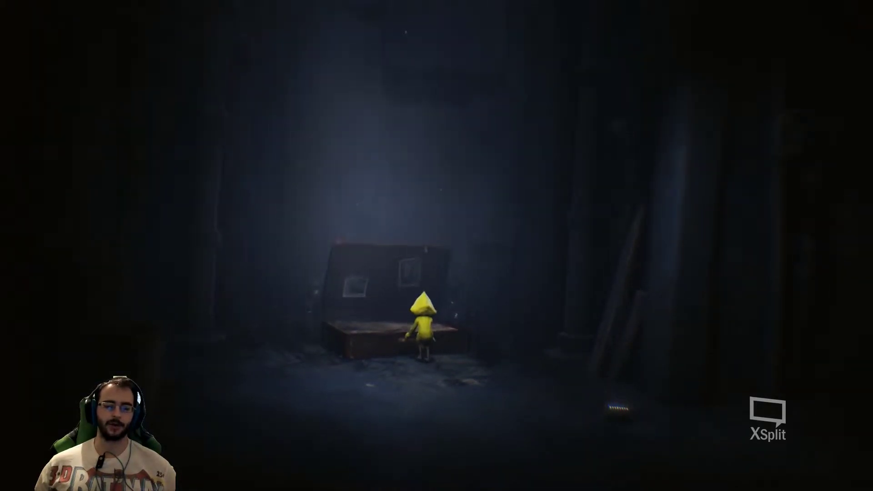
pyautogui.press('s')
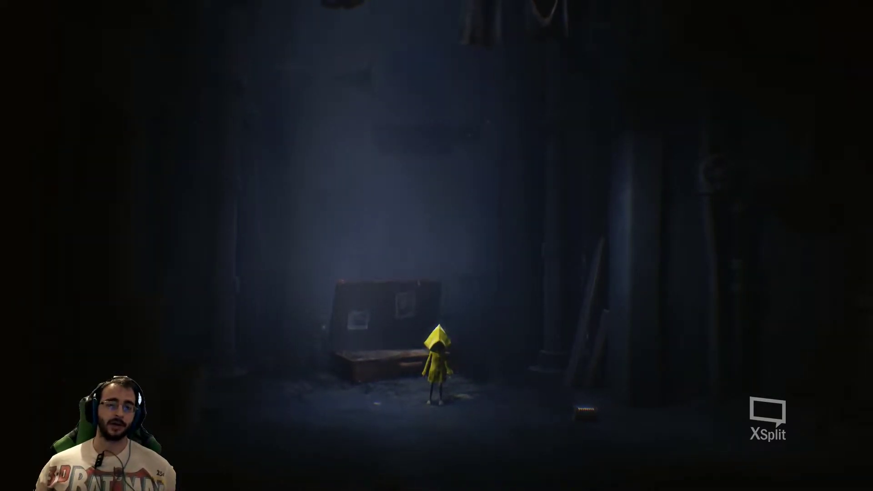
pyautogui.press('w')
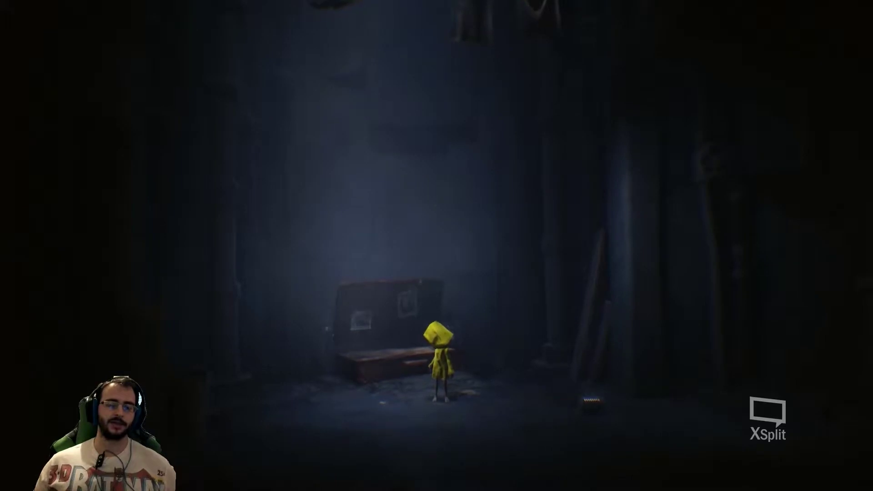
pyautogui.press('s')
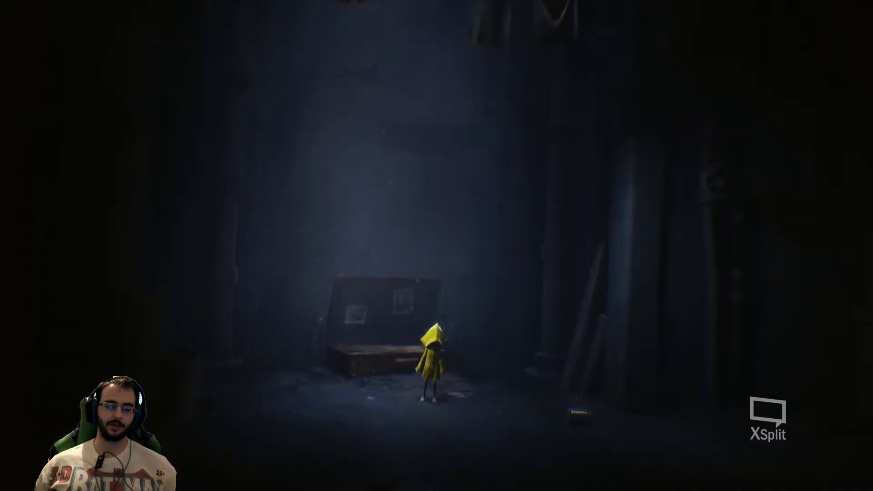
pyautogui.press('w')
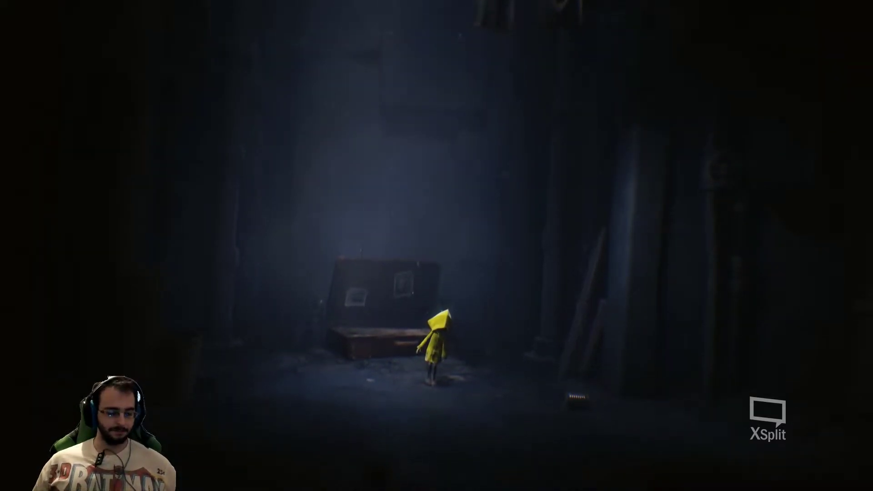
pyautogui.press('Escape')
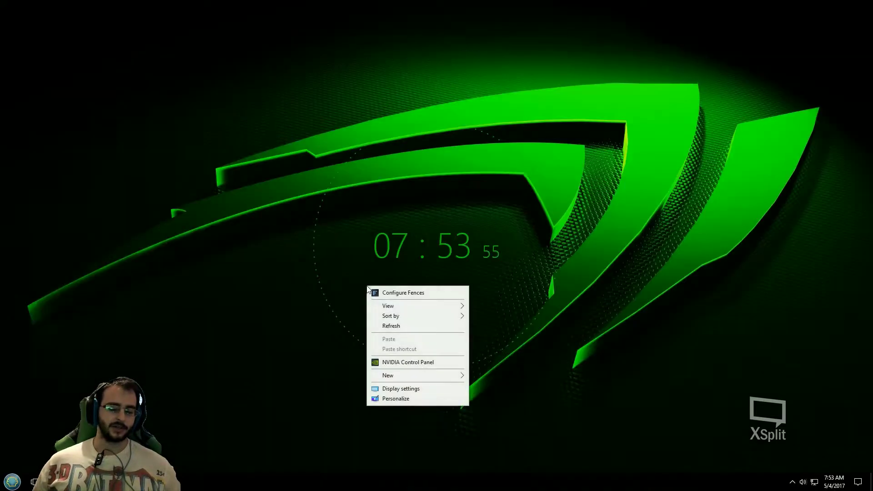
# Reopen NVIDIA Control Panel, open Customize and Create Custom Resolution, then cancel both dialogs.
pyautogui.click(448, 362)
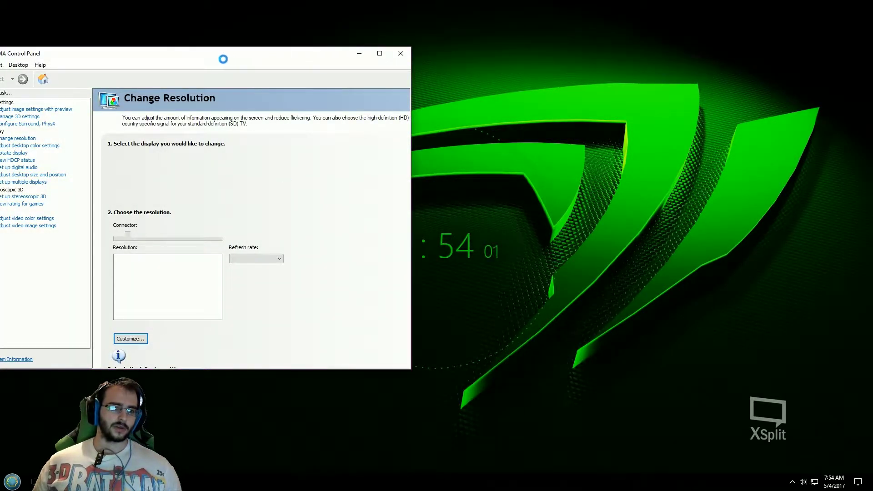
pyautogui.moveTo(223, 59); pyautogui.dragTo(387, 64)
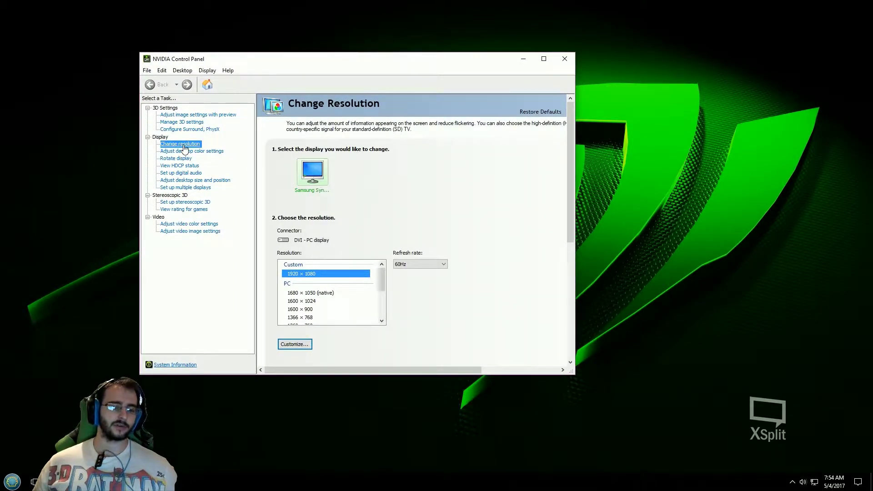
pyautogui.click(300, 348)
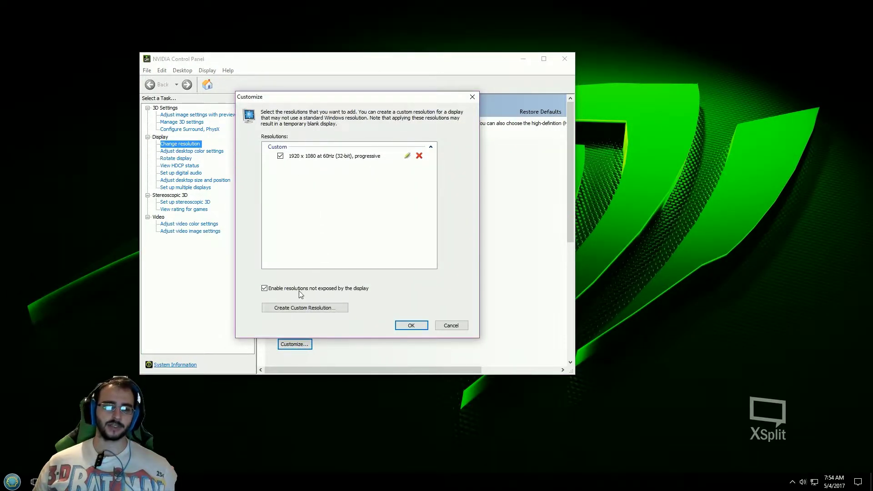
pyautogui.click(293, 310)
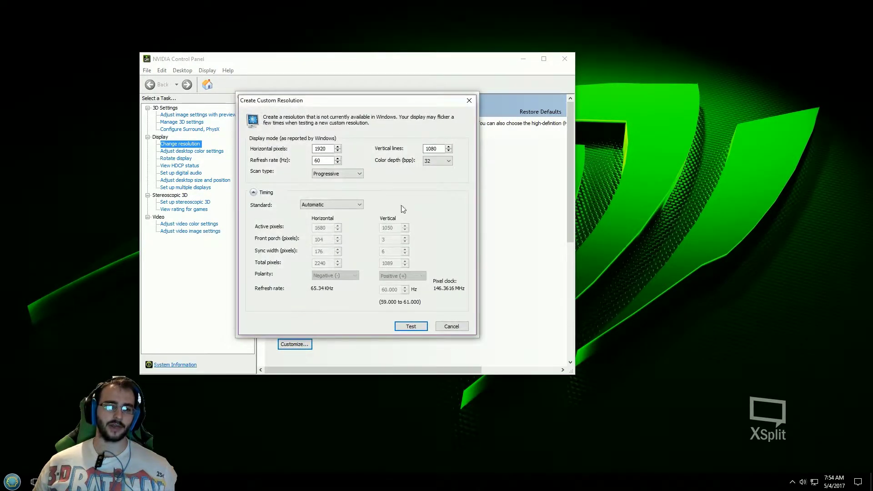
pyautogui.click(468, 101)
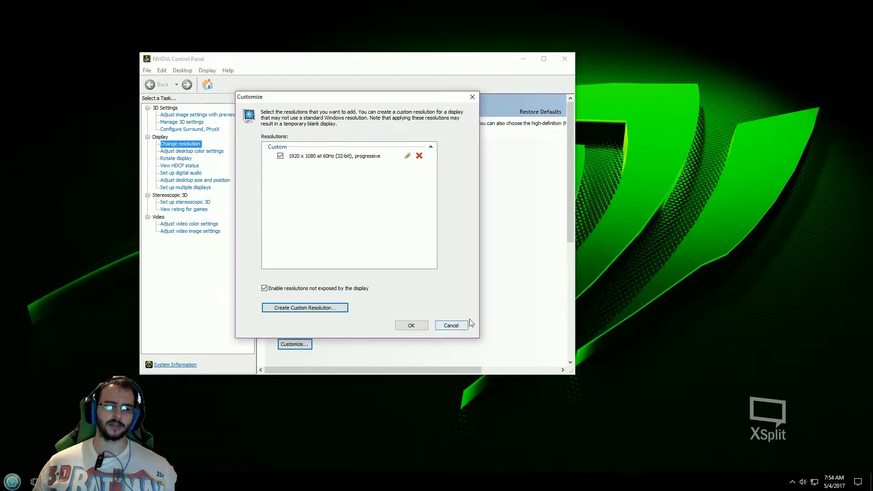
pyautogui.click(473, 97)
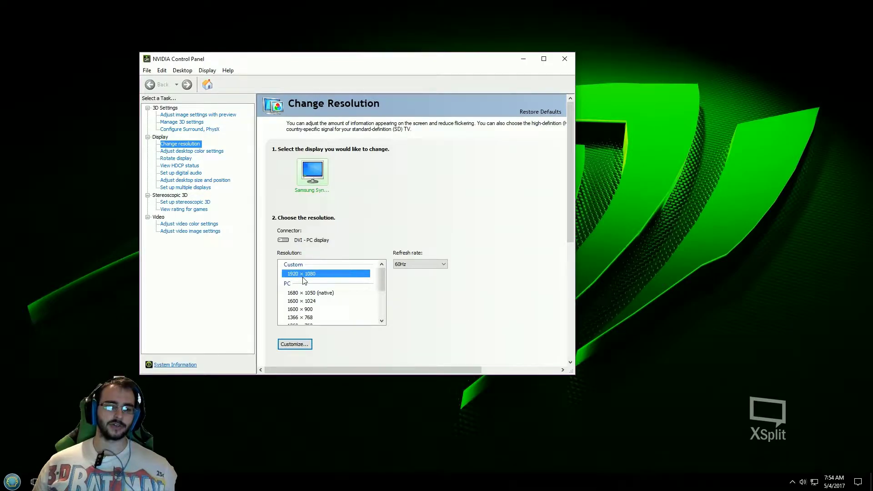
# Open Display settings beside NVIDIA Control Panel to compare the 1920 × 1080 resolution.
pyautogui.rightClick(636, 201)
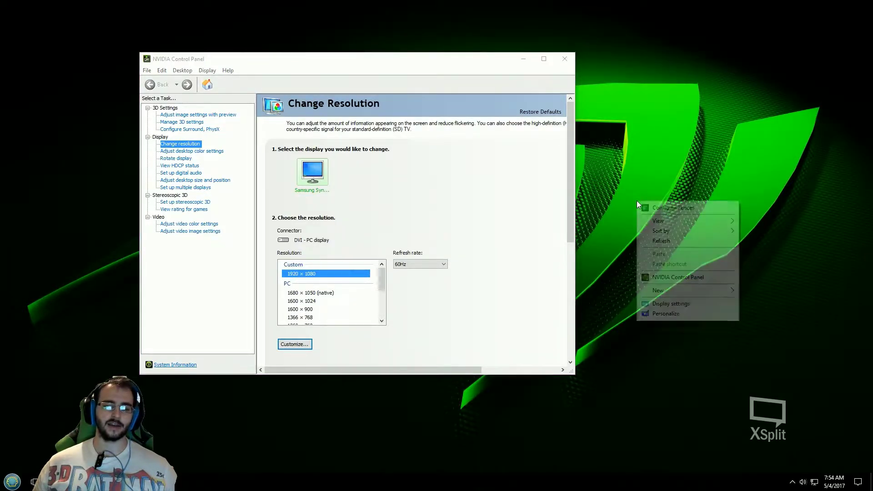
pyautogui.click(699, 307)
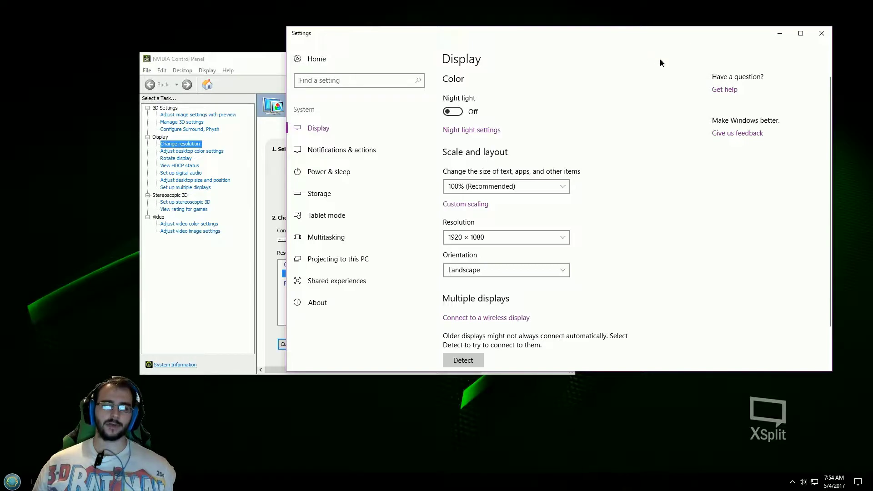
pyautogui.moveTo(609, 40); pyautogui.dragTo(639, 49)
pyautogui.moveTo(293, 65); pyautogui.dragTo(181, 52)
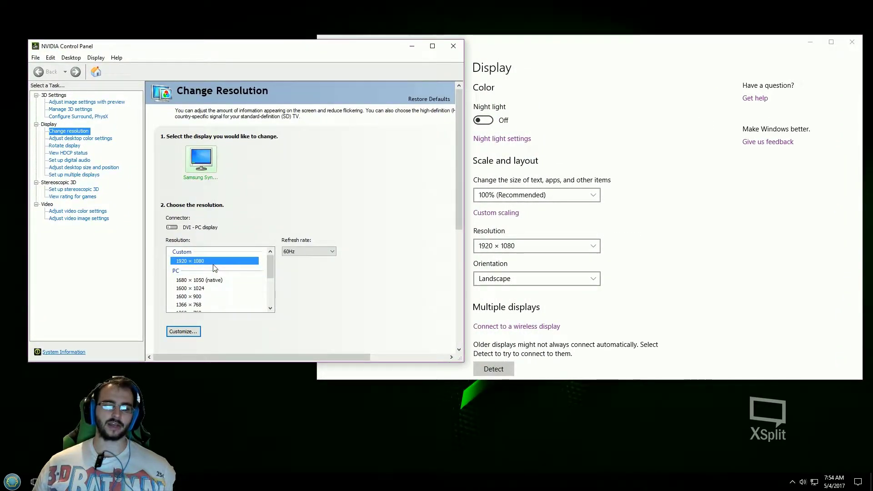
pyautogui.click(624, 78)
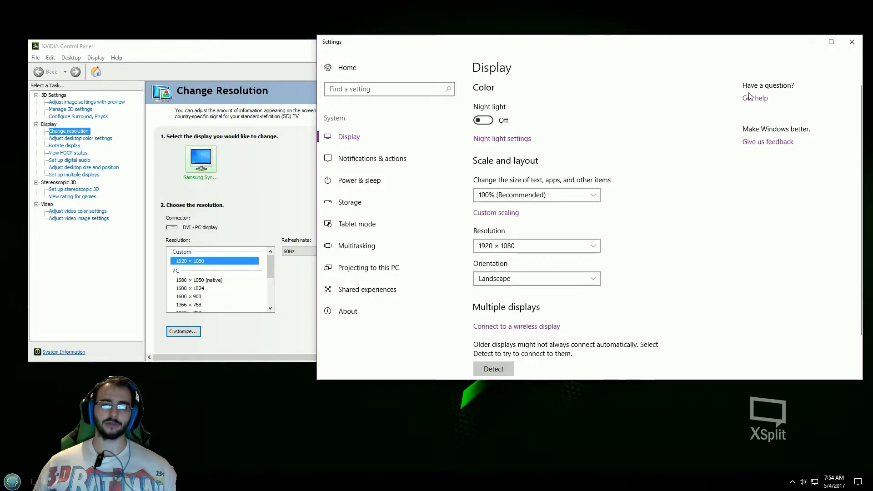
# Close the Display settings window and NVIDIA Control Panel.
pyautogui.moveTo(678, 48); pyautogui.dragTo(633, 60)
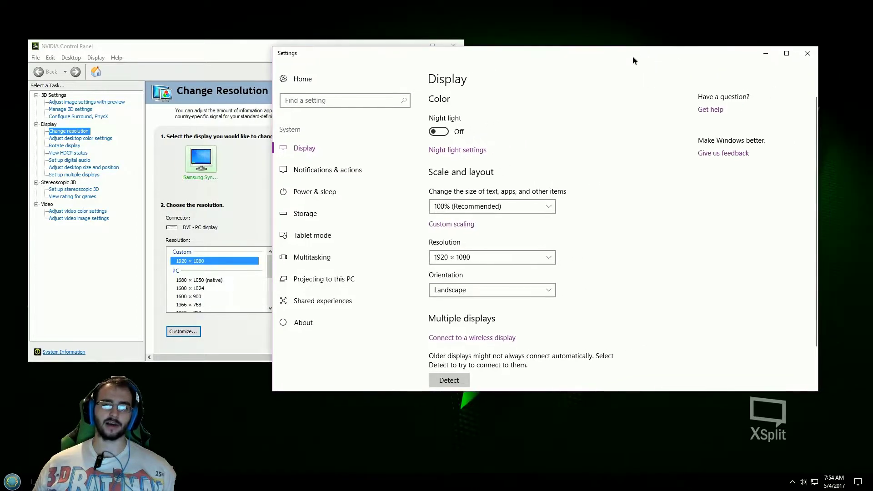
pyautogui.click(808, 54)
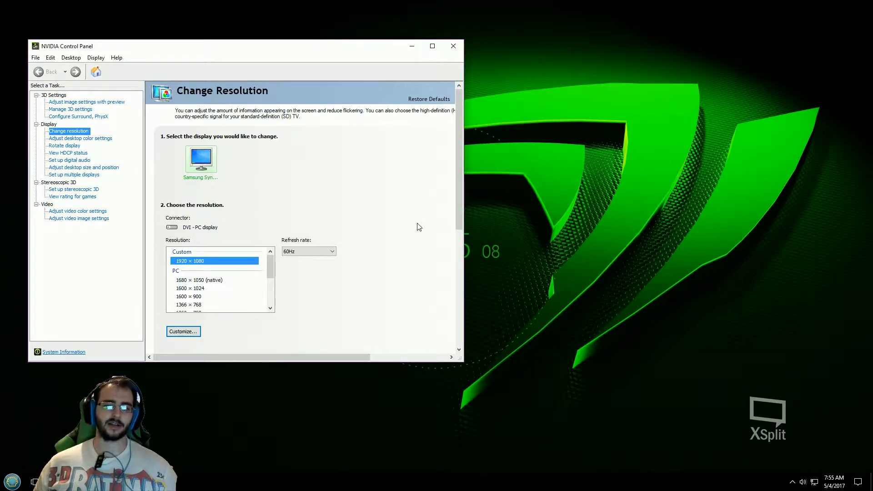
pyautogui.click(454, 45)
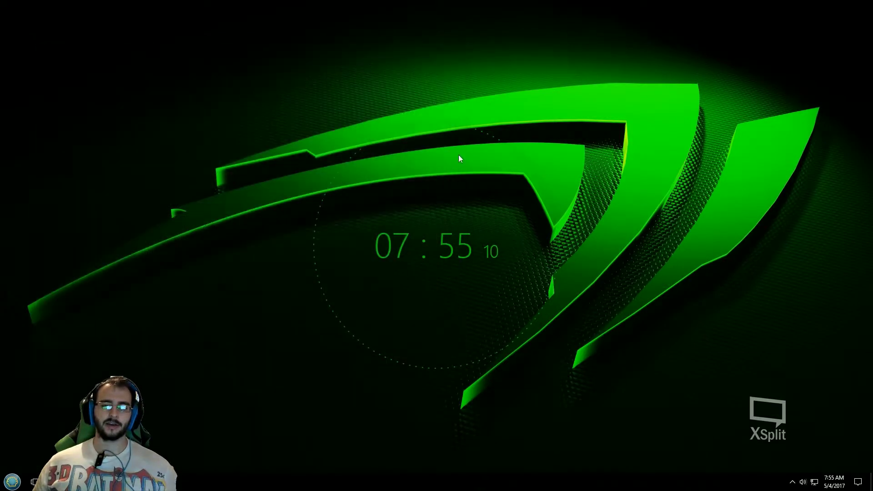
pyautogui.click(792, 482)
pyautogui.click(665, 399)
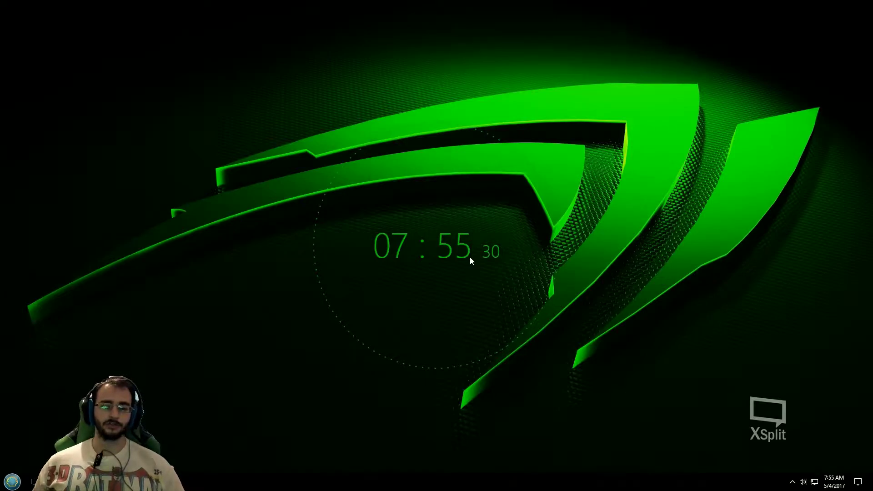
pyautogui.rightClick(437, 193)
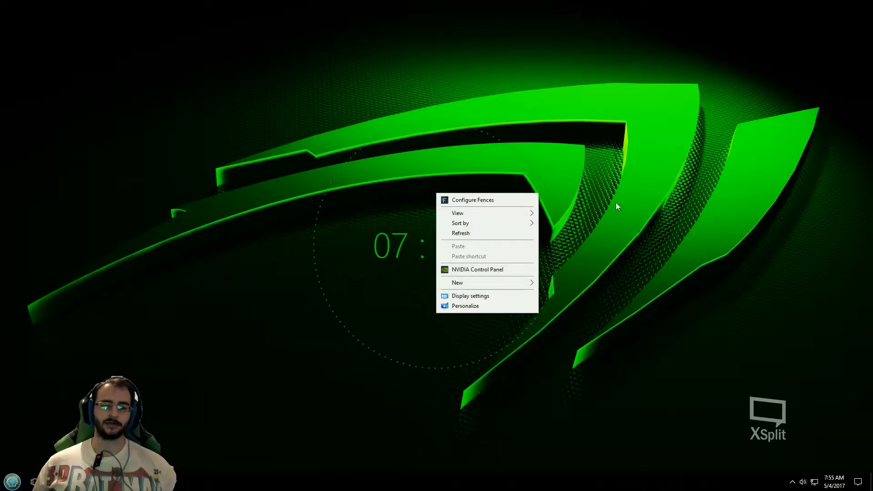
pyautogui.click(623, 217)
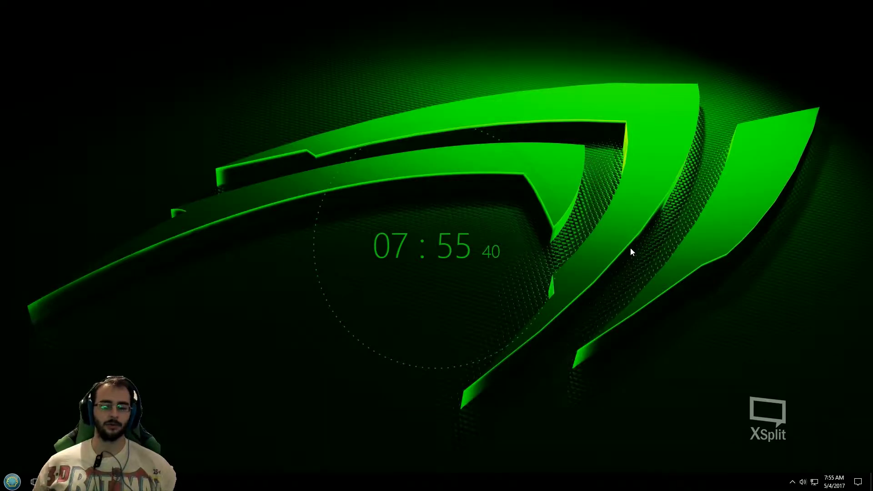
pyautogui.click(792, 482)
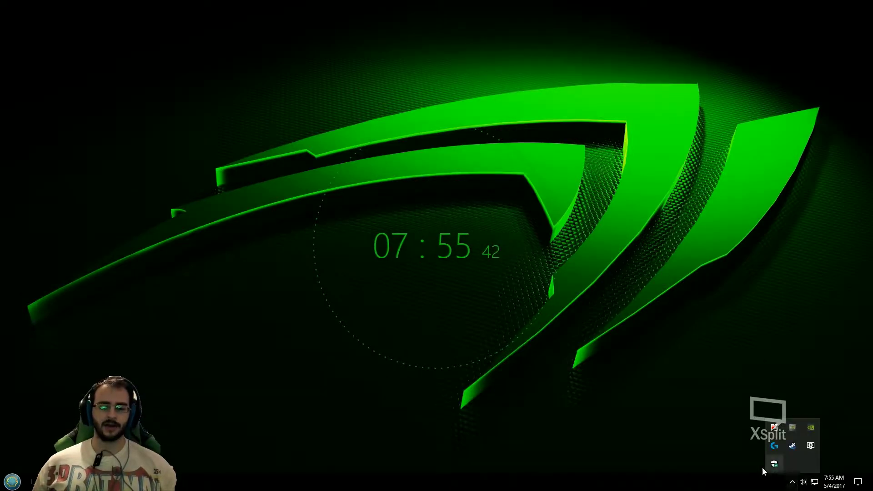
pyautogui.click(696, 378)
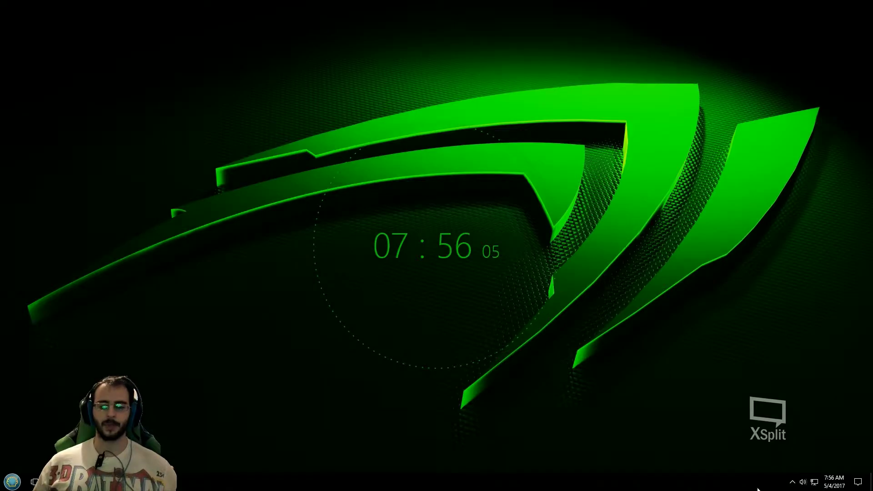
pyautogui.click(792, 481)
pyautogui.click(741, 420)
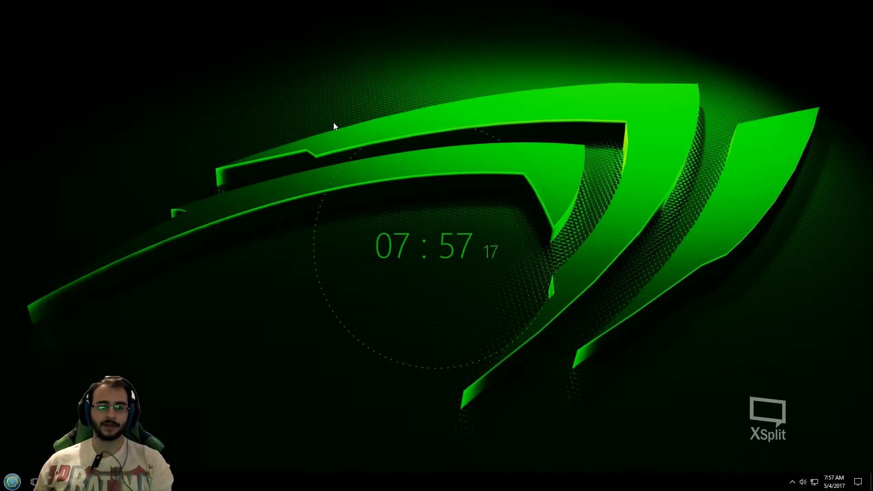
pyautogui.rightClick(380, 176)
pyautogui.click(539, 227)
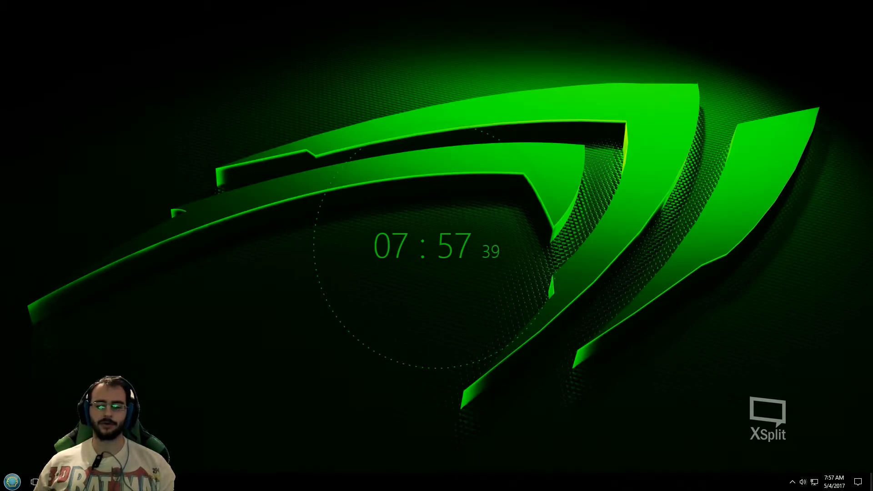
pyautogui.click(793, 482)
pyautogui.click(656, 390)
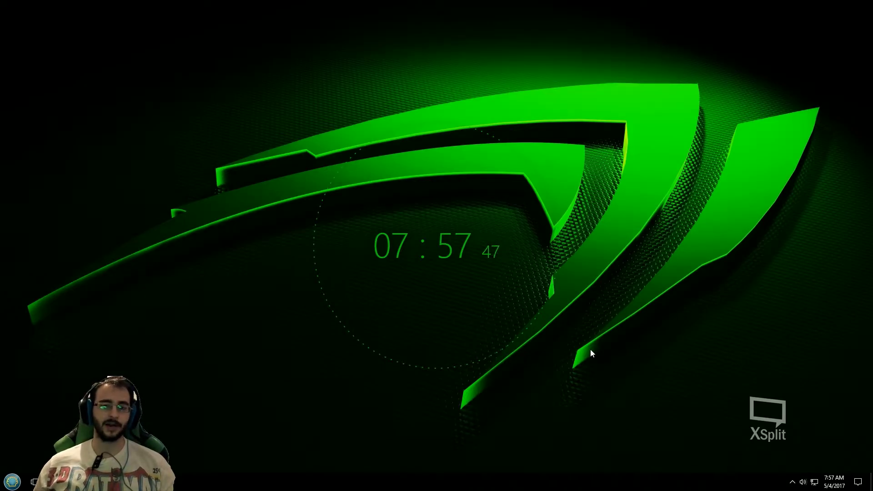
pyautogui.rightClick(381, 234)
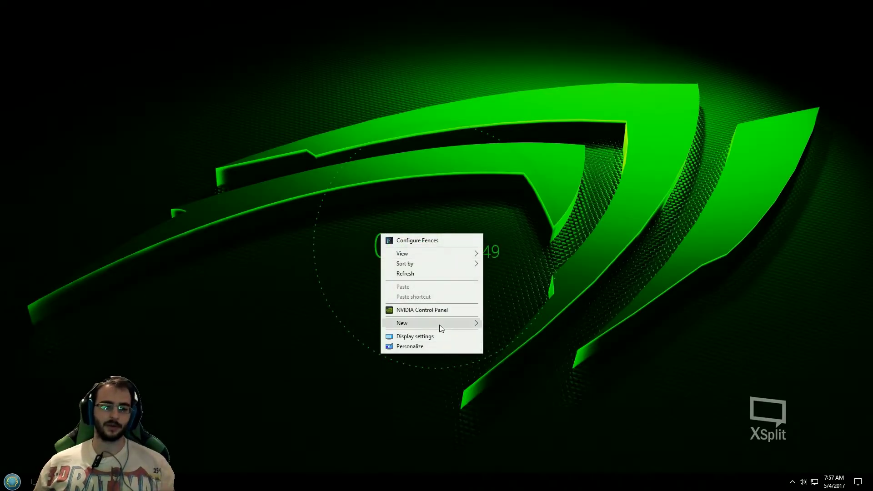
pyautogui.moveTo(440, 327)
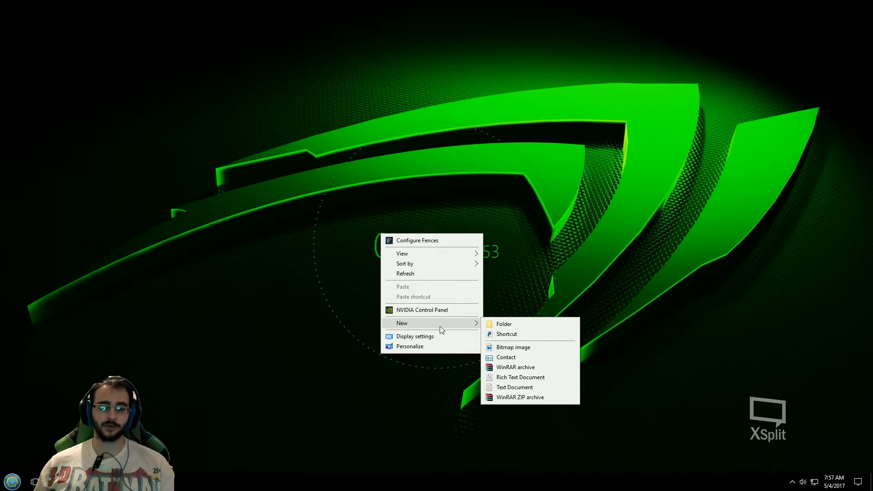
pyautogui.click(455, 337)
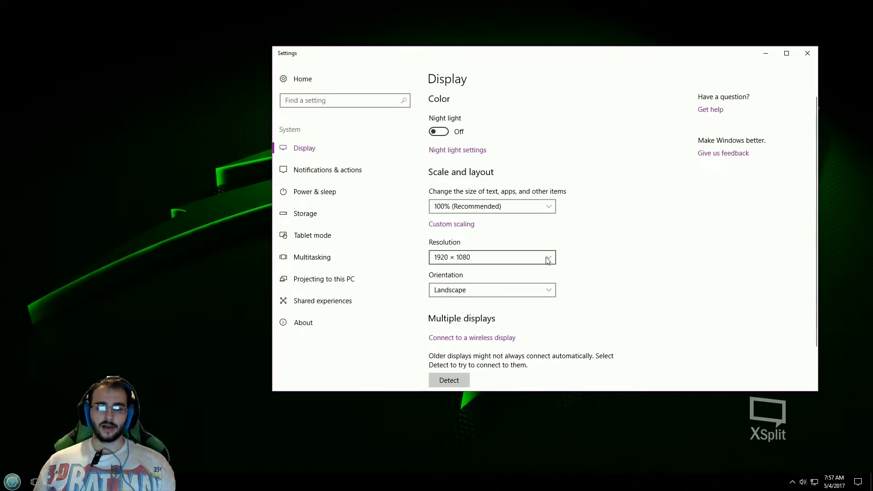
pyautogui.click(547, 257)
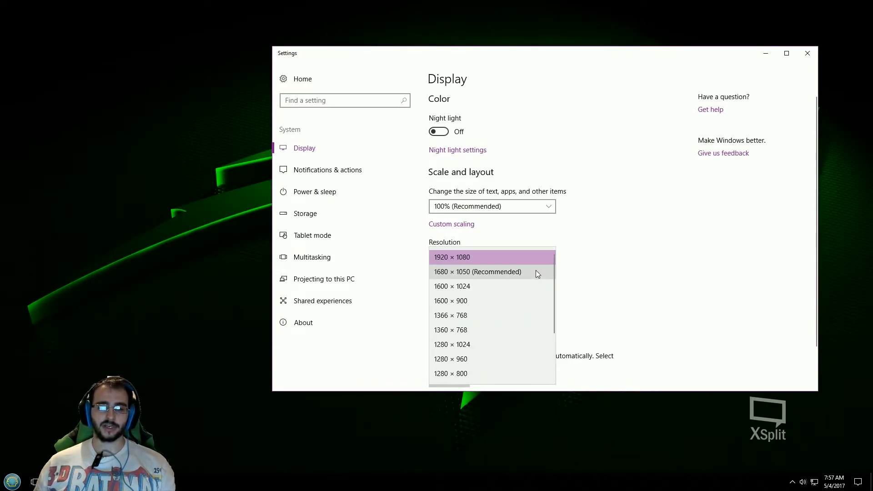
pyautogui.click(535, 271)
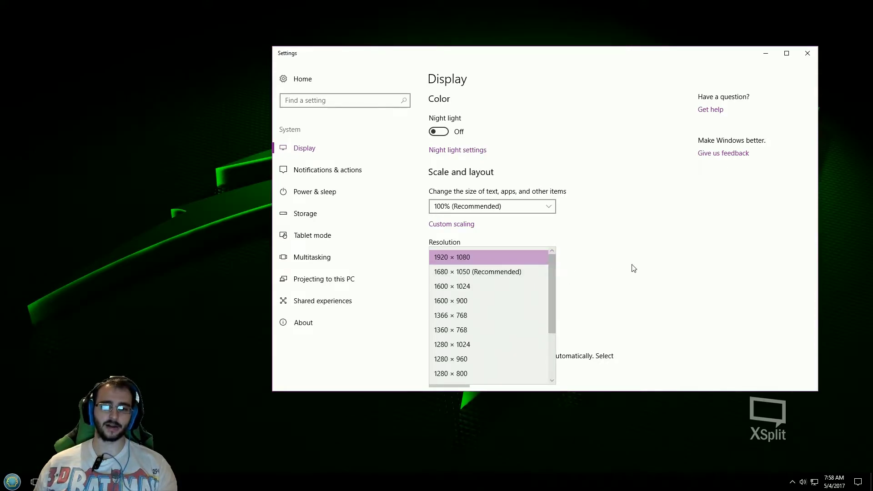
pyautogui.click(807, 53)
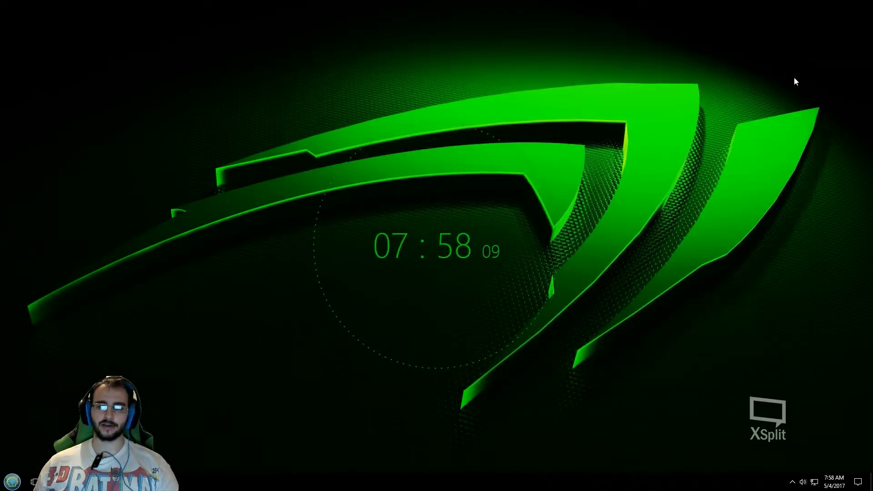